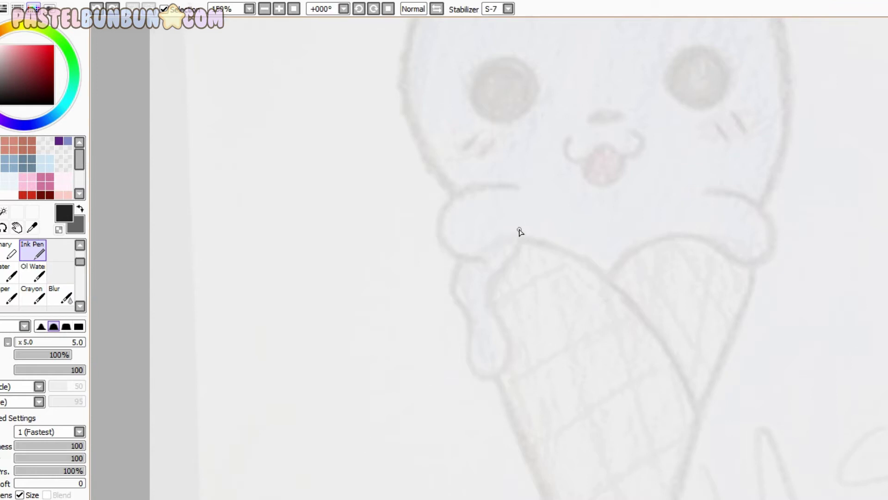
{"action": "key", "text": "ctrl+z"}
{"action": "mouse_move", "coordinate": [520, 232]}
{"action": "left_mouse_down"}
{"action": "mouse_move", "coordinate": [464, 260]}
{"action": "mouse_move", "coordinate": [520, 228]}
{"action": "left_mouse_up"}
{"action": "key", "text": "ctrl+z"}
{"action": "scroll", "coordinate": [532, 167], "scroll_direction": "up", "scroll_amount": 1}
{"action": "left_click_drag", "start_coordinate": [532, 154], "coordinate": [472, 275]}
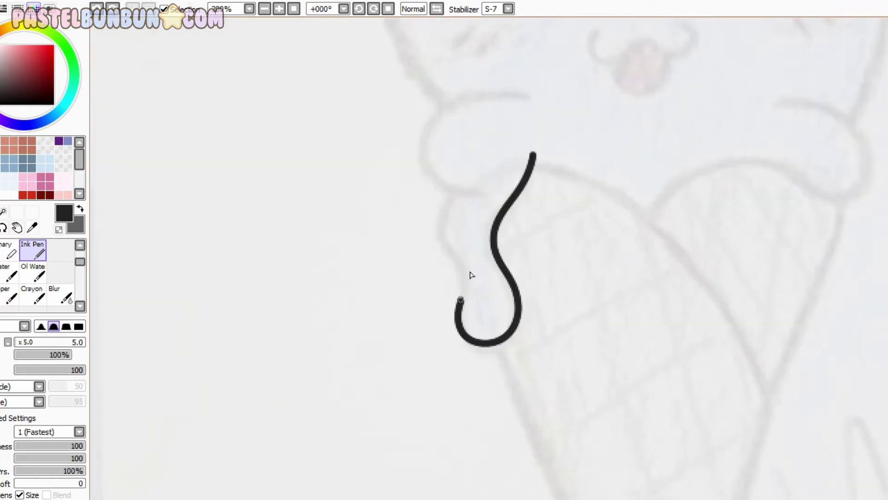
{"action": "key", "text": "ctrl+z"}
Step: Ink the melting drip and the two rounded paw-like ice cream bulges over the sketch, including the scoop's edge above the rear cone wrap
{"action": "mouse_move", "coordinate": [452, 190]}
{"action": "left_mouse_down"}
{"action": "mouse_move", "coordinate": [490, 258]}
{"action": "mouse_move", "coordinate": [529, 163]}
{"action": "left_mouse_up"}
{"action": "mouse_move", "coordinate": [526, 96]}
{"action": "left_mouse_down"}
{"action": "mouse_move", "coordinate": [448, 184]}
{"action": "mouse_move", "coordinate": [480, 93]}
{"action": "mouse_move", "coordinate": [488, 187]}
{"action": "left_mouse_up"}
{"action": "key", "text": "ctrl+z"}
{"action": "mouse_move", "coordinate": [775, 105]}
{"action": "left_mouse_down"}
{"action": "mouse_move", "coordinate": [814, 206]}
{"action": "mouse_move", "coordinate": [644, 229]}
{"action": "left_mouse_up"}
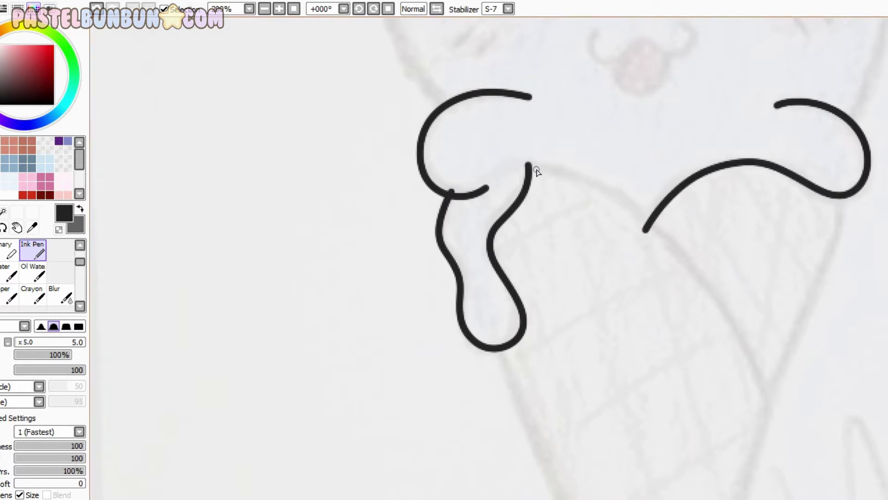
Step: Ink the curved wrap edge across the cone and the cone's two long straight sides
{"action": "mouse_move", "coordinate": [487, 179]}
{"action": "left_mouse_down"}
{"action": "mouse_move", "coordinate": [708, 256]}
{"action": "mouse_move", "coordinate": [766, 474]}
{"action": "left_mouse_up"}
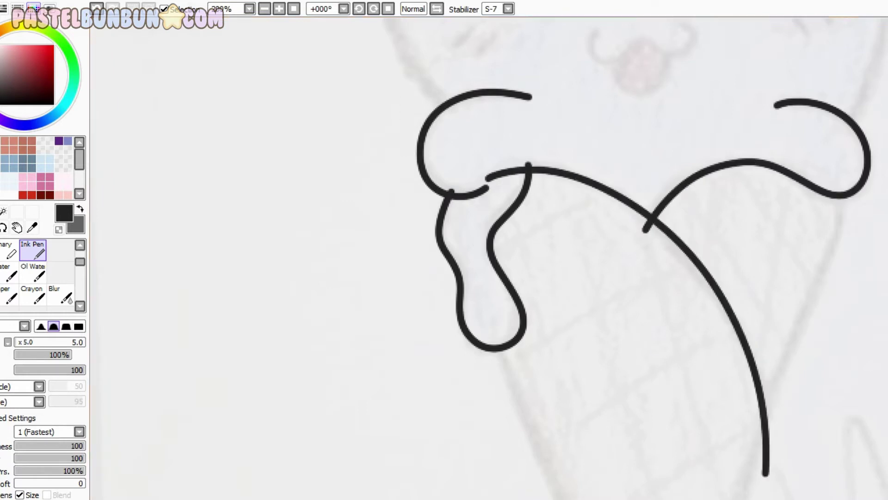
{"action": "key", "text": "ctrl+z"}
{"action": "mouse_move", "coordinate": [472, 181]}
{"action": "left_mouse_down"}
{"action": "mouse_move", "coordinate": [743, 338]}
{"action": "mouse_move", "coordinate": [766, 473]}
{"action": "mouse_move", "coordinate": [774, 376]}
{"action": "left_mouse_up"}
{"action": "mouse_move", "coordinate": [849, 100]}
{"action": "left_mouse_down"}
{"action": "mouse_move", "coordinate": [779, 338]}
{"action": "mouse_move", "coordinate": [694, 498]}
{"action": "left_mouse_up"}
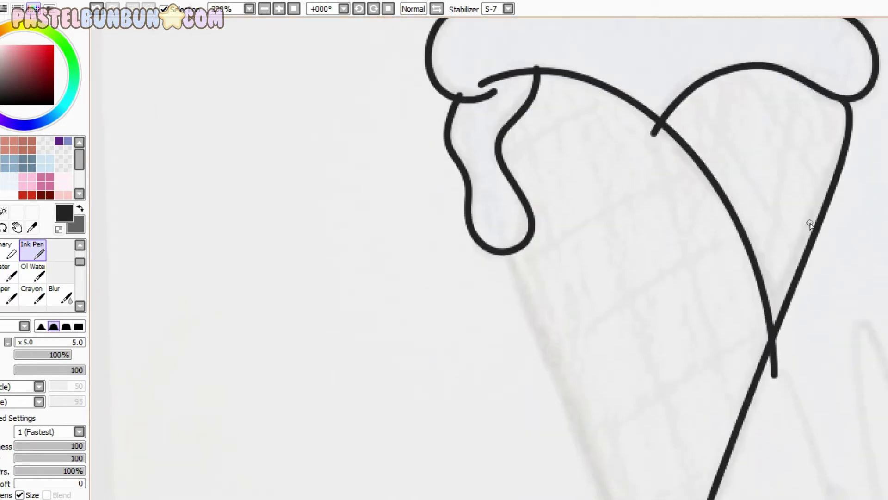
{"action": "left_click_drag", "start_coordinate": [460, 98], "coordinate": [604, 499]}
{"action": "key", "text": "ctrl"}
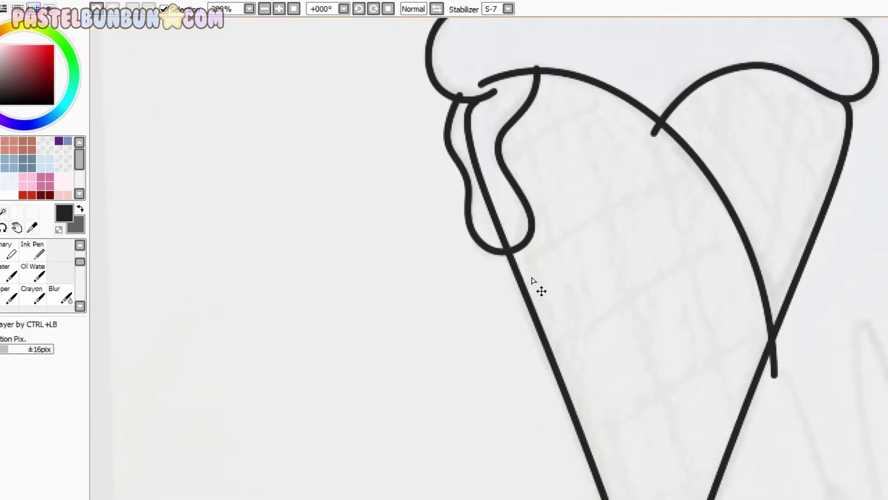
Step: Ink the rounded tip that joins the cone's two sides, retrying strokes that miss the sketch
{"action": "scroll", "coordinate": [601, 463], "scroll_direction": "up", "scroll_amount": 2}
{"action": "mouse_move", "coordinate": [591, 460]}
{"action": "left_mouse_down"}
{"action": "mouse_move", "coordinate": [606, 494]}
{"action": "mouse_move", "coordinate": [703, 454]}
{"action": "left_mouse_up"}
{"action": "key", "text": "ctrl+z"}
{"action": "key", "text": "ctrl+z"}
{"action": "mouse_move", "coordinate": [589, 464]}
{"action": "left_mouse_down"}
{"action": "mouse_move", "coordinate": [694, 491]}
{"action": "mouse_move", "coordinate": [707, 449]}
{"action": "mouse_move", "coordinate": [677, 491]}
{"action": "mouse_move", "coordinate": [691, 460]}
{"action": "mouse_move", "coordinate": [598, 484]}
{"action": "mouse_move", "coordinate": [610, 499]}
{"action": "left_mouse_up"}
{"action": "key", "text": "ctrl+z"}
{"action": "key", "text": "ctrl+z"}
{"action": "key", "text": "ctrl+z"}
{"action": "key", "text": "ctrl+z"}
{"action": "left_click_drag", "start_coordinate": [694, 465], "coordinate": [677, 498]}
{"action": "scroll", "coordinate": [602, 463], "scroll_direction": "up", "scroll_amount": 1}
{"action": "key", "text": "ctrl+z"}
{"action": "key", "text": "ctrl+z"}
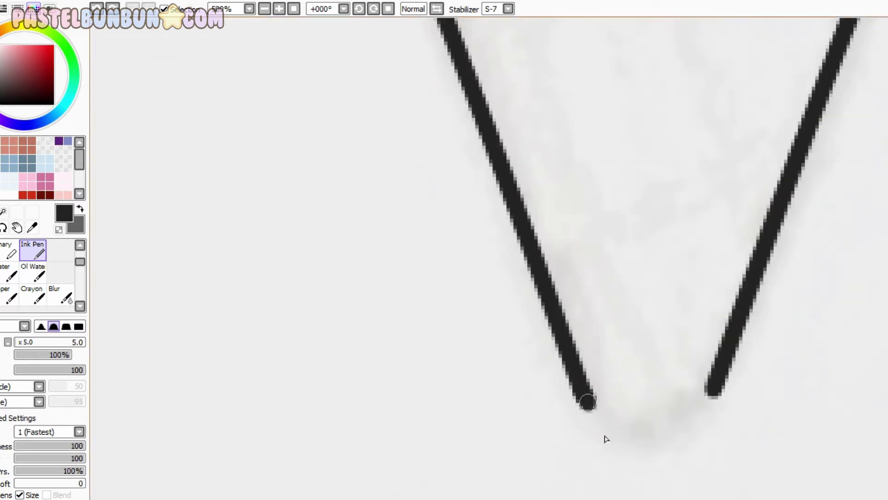
Step: Ink the left curve of the bear's head and place a mirrored copy of it as the right side
{"action": "scroll", "coordinate": [604, 436], "scroll_direction": "down", "scroll_amount": 4}
{"action": "scroll", "coordinate": [536, 231], "scroll_direction": "up", "scroll_amount": 3}
{"action": "scroll", "coordinate": [536, 222], "scroll_direction": "down", "scroll_amount": 1}
{"action": "left_click_drag", "start_coordinate": [481, 498], "coordinate": [550, 176]}
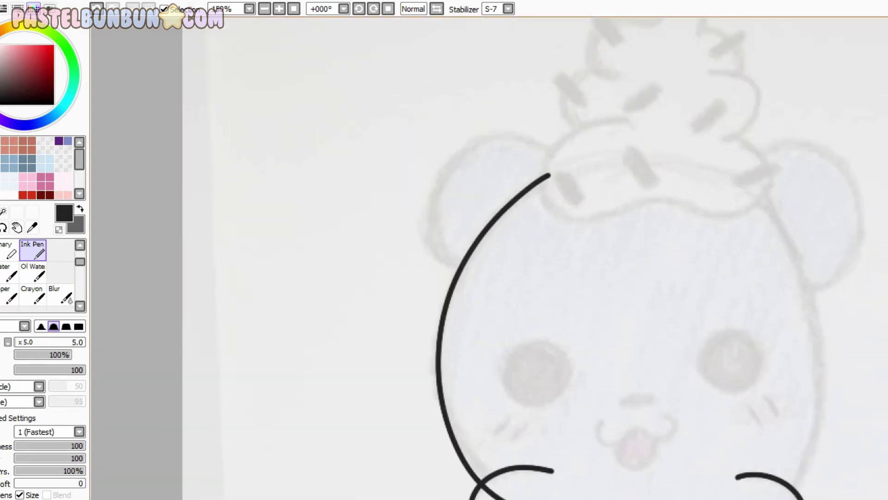
{"action": "key", "text": "ctrl+c"}
{"action": "key", "text": "ctrl+v"}
{"action": "left_click_drag", "start_coordinate": [531, 350], "coordinate": [813, 351]}
Step: Ink the whipped cream's wide bottom tier, its middle swirls and the curl leading to the peak
{"action": "scroll", "coordinate": [602, 208], "scroll_direction": "up", "scroll_amount": 1}
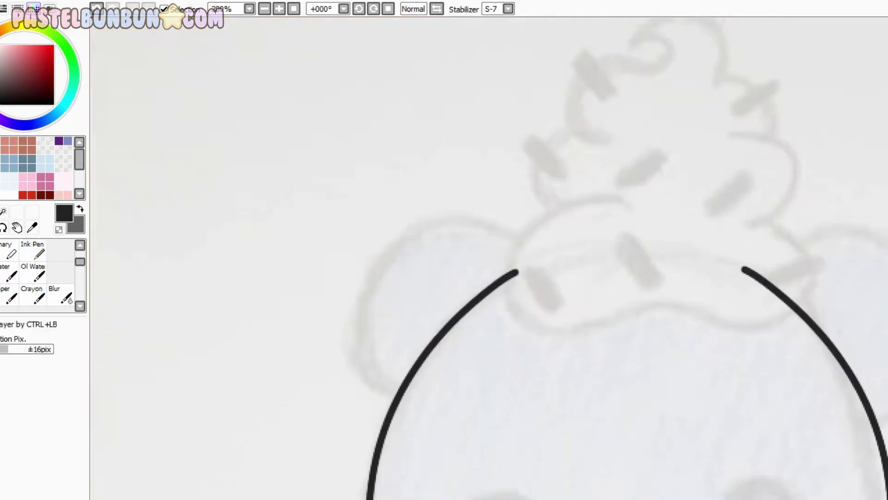
{"action": "key", "text": "n"}
{"action": "mouse_move", "coordinate": [629, 204]}
{"action": "left_mouse_down"}
{"action": "mouse_move", "coordinate": [508, 235]}
{"action": "mouse_move", "coordinate": [759, 222]}
{"action": "left_mouse_up"}
{"action": "left_click_drag", "start_coordinate": [725, 137], "coordinate": [735, 226]}
{"action": "left_click_drag", "start_coordinate": [557, 212], "coordinate": [611, 154]}
{"action": "left_click_drag", "start_coordinate": [569, 134], "coordinate": [676, 46]}
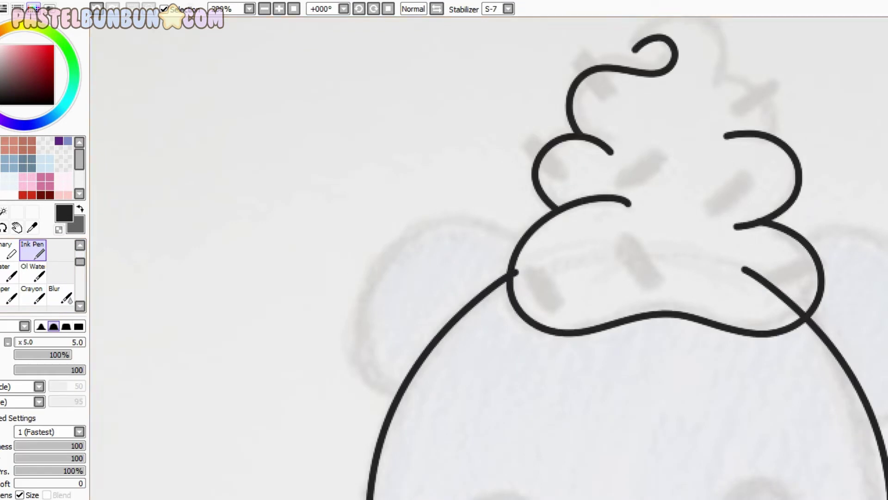
Step: Ink the whipped cream's pointed peak and its upper right swirl
{"action": "scroll", "coordinate": [676, 47], "scroll_direction": "up", "scroll_amount": 2}
{"action": "mouse_move", "coordinate": [652, 120]}
{"action": "left_mouse_down"}
{"action": "mouse_move", "coordinate": [741, 115]}
{"action": "mouse_move", "coordinate": [748, 195]}
{"action": "left_mouse_up"}
{"action": "key", "text": "ctrl+z"}
{"action": "left_click_drag", "start_coordinate": [741, 143], "coordinate": [754, 199]}
Step: Ink the bear's rounded left ear and place a mirrored copy of it as the right ear
{"action": "scroll", "coordinate": [754, 199], "scroll_direction": "down", "scroll_amount": 2}
{"action": "scroll", "coordinate": [521, 171], "scroll_direction": "down", "scroll_amount": 1}
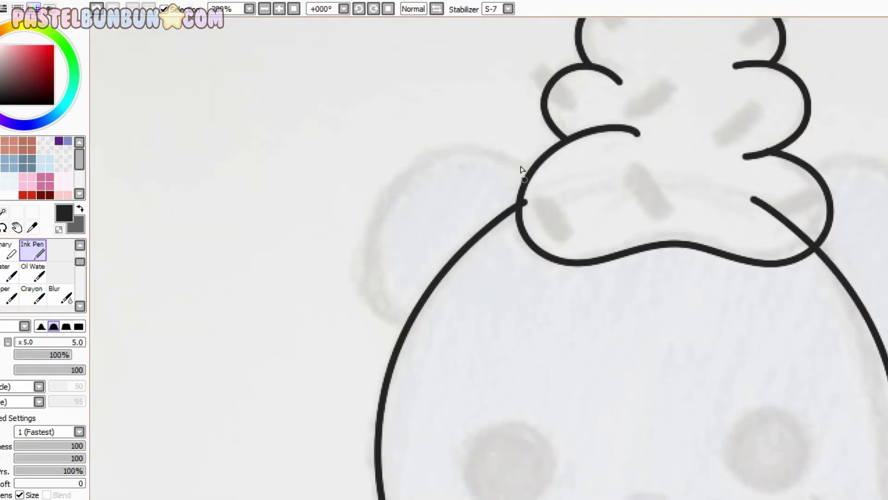
{"action": "left_click_drag", "start_coordinate": [527, 197], "coordinate": [430, 347]}
{"action": "key", "text": "ctrl+c"}
{"action": "key", "text": "ctrl+v"}
{"action": "left_click_drag", "start_coordinate": [810, 208], "coordinate": [875, 234]}
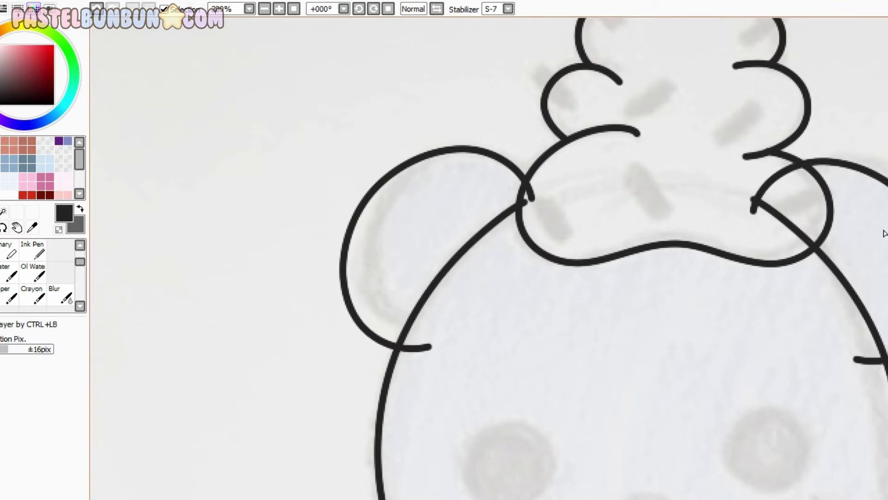
Step: Ink the bear's curved cat-like mouth with a small rounded tongue beneath it
{"action": "scroll", "coordinate": [882, 233], "scroll_direction": "down", "scroll_amount": 3}
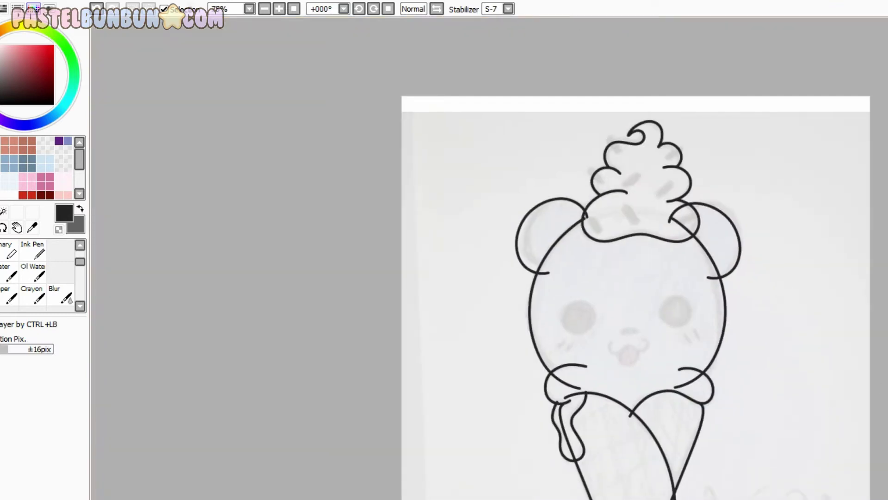
{"action": "scroll", "coordinate": [626, 359], "scroll_direction": "up", "scroll_amount": 4}
{"action": "left_click_drag", "start_coordinate": [595, 324], "coordinate": [631, 324]}
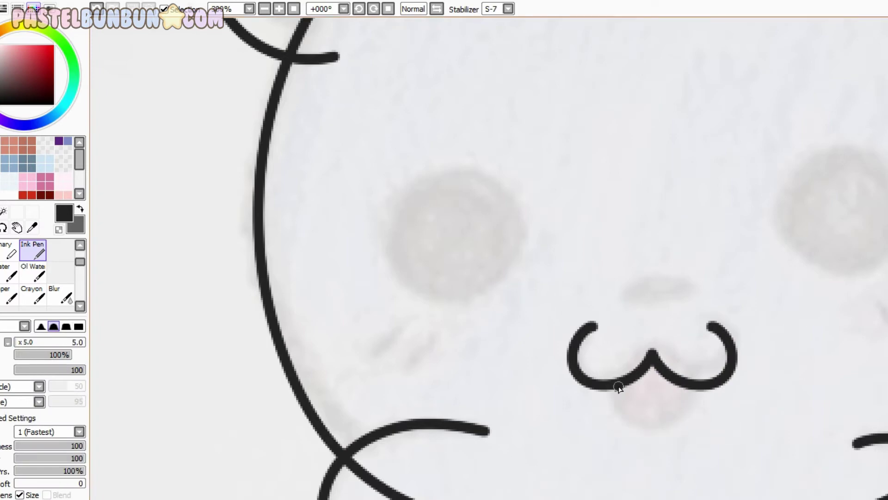
{"action": "left_click_drag", "start_coordinate": [619, 387], "coordinate": [690, 370]}
Step: Erase the overlapping line ends around the ears, whipped cream and head with the Eraser at size 28
{"action": "key", "text": "e"}
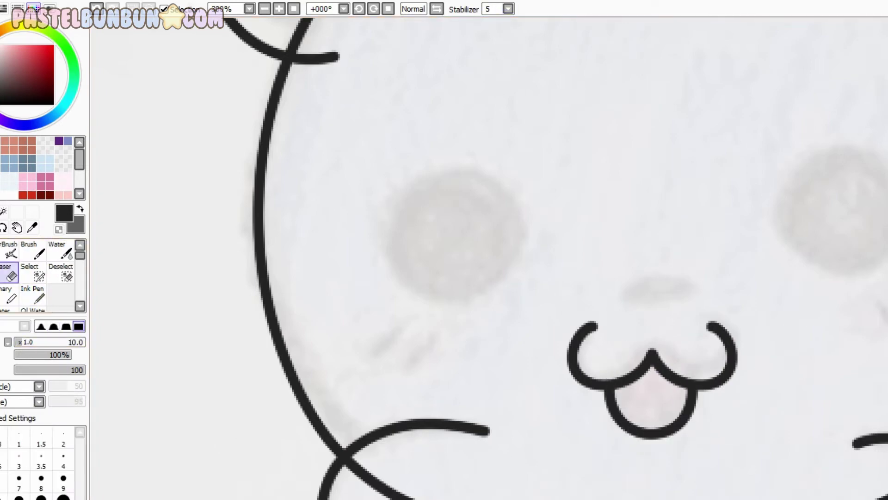
{"action": "scroll", "coordinate": [489, 258], "scroll_direction": "up", "scroll_amount": 10}
{"action": "key", "text": "bracketright"}
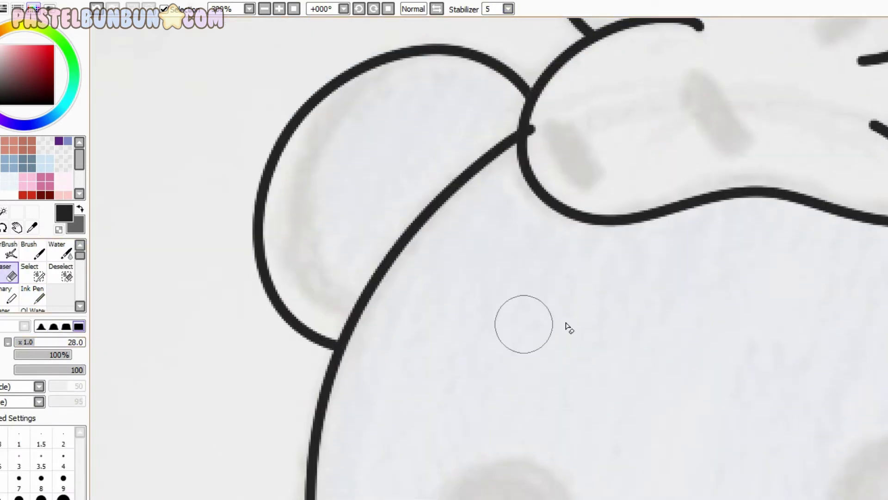
{"action": "scroll", "coordinate": [440, 421], "scroll_direction": "down", "scroll_amount": 3}
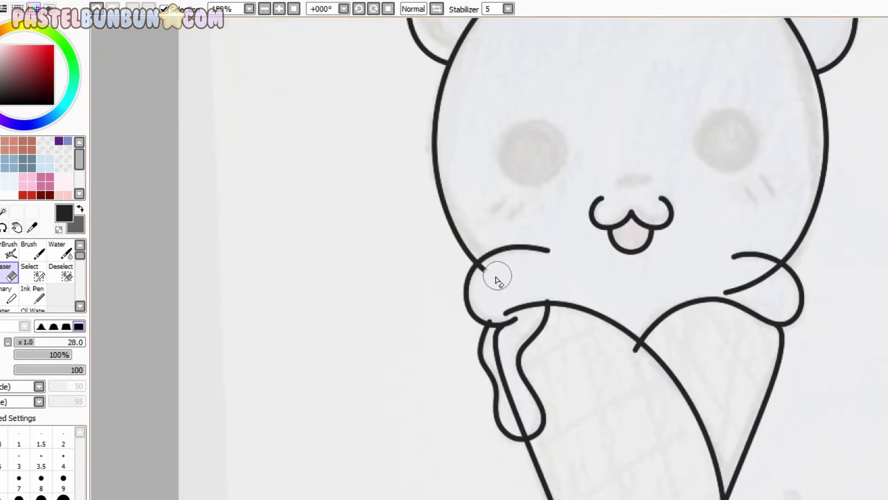
Step: Erase the stray line ends around the paws, drip and cone wrap edges
{"action": "scroll", "coordinate": [753, 451], "scroll_direction": "down", "scroll_amount": 3}
{"action": "scroll", "coordinate": [753, 451], "scroll_direction": "up", "scroll_amount": 5}
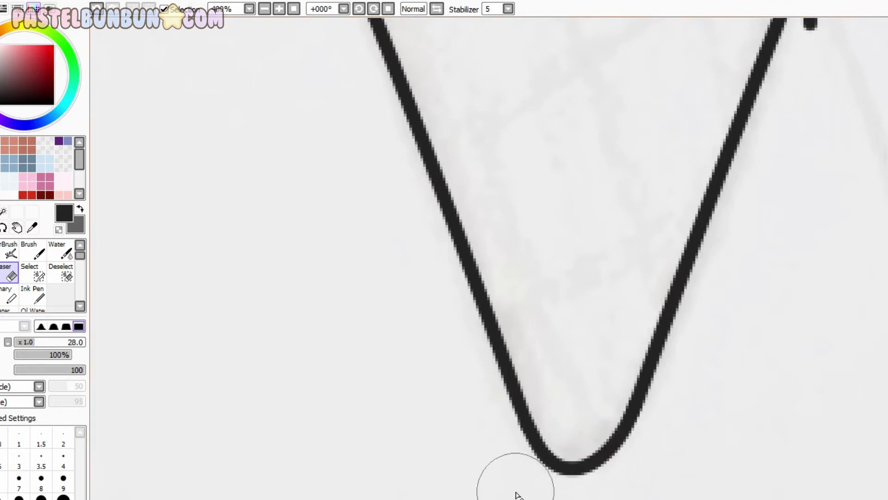
{"action": "left_click_drag", "start_coordinate": [488, 442], "coordinate": [632, 419]}
{"action": "key", "text": "ctrl+z"}
{"action": "scroll", "coordinate": [452, 208], "scroll_direction": "down", "scroll_amount": 5}
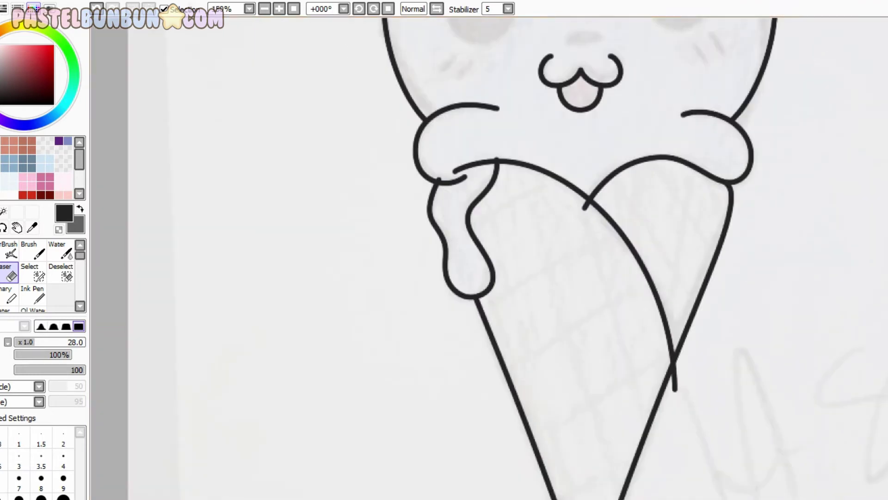
{"action": "left_click_drag", "start_coordinate": [456, 172], "coordinate": [495, 161]}
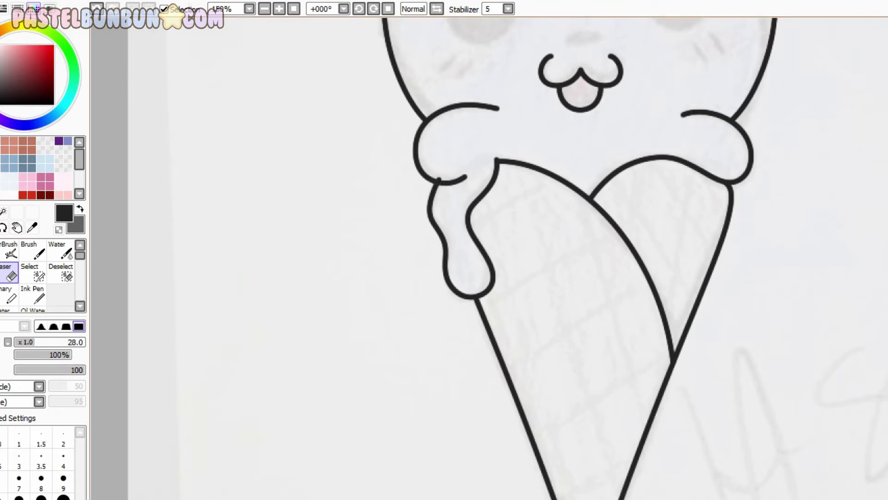
Step: Add two solid round black eyes with the Ink Pen at size 60 and align them at the same height
{"action": "scroll", "coordinate": [698, 122], "scroll_direction": "down", "scroll_amount": 2}
{"action": "key", "text": "n"}
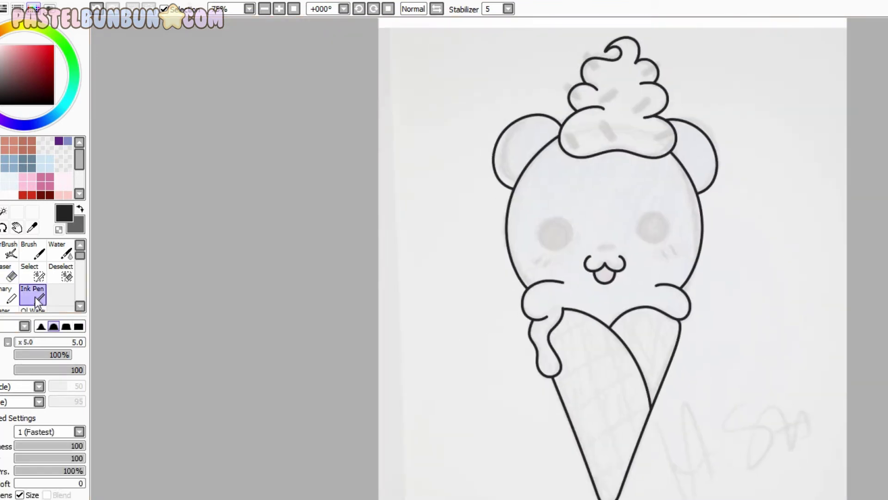
{"action": "scroll", "coordinate": [539, 242], "scroll_direction": "up", "scroll_amount": 1}
{"action": "left_click", "coordinate": [532, 227]}
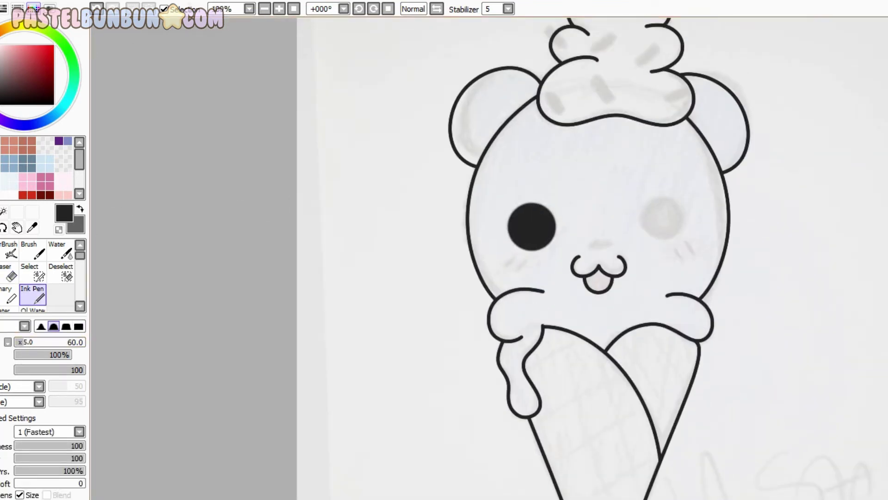
{"action": "left_click", "coordinate": [664, 226]}
{"action": "mouse_move", "coordinate": [684, 224]}
{"action": "left_mouse_down"}
{"action": "mouse_move", "coordinate": [671, 259]}
{"action": "mouse_move", "coordinate": [691, 276]}
{"action": "left_mouse_up"}
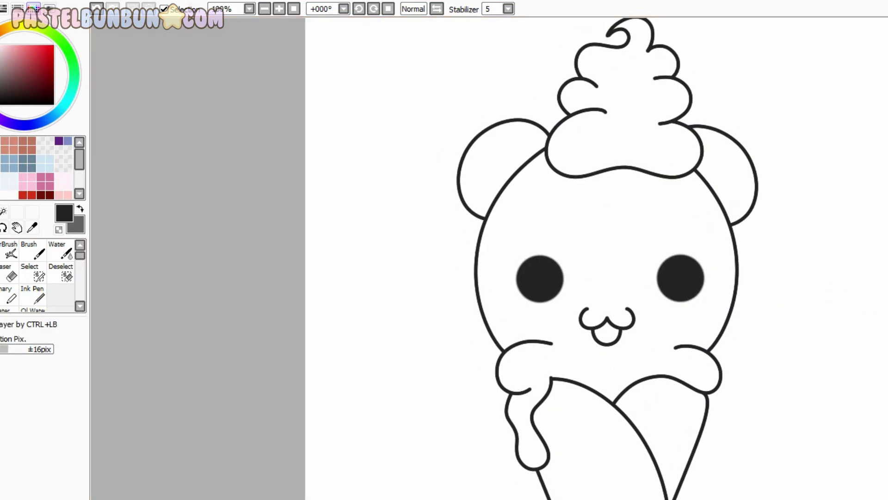
{"action": "scroll", "coordinate": [625, 333], "scroll_direction": "up", "scroll_amount": 2}
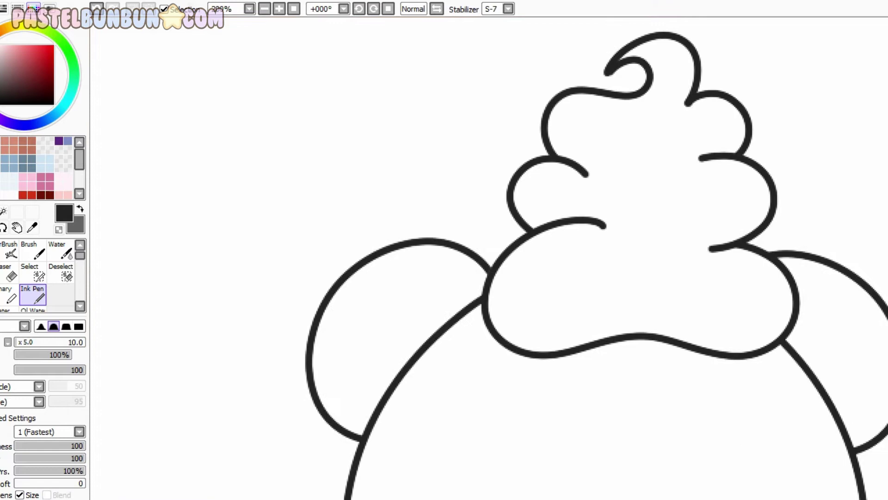
{"action": "left_click_drag", "start_coordinate": [717, 166], "coordinate": [750, 144]}
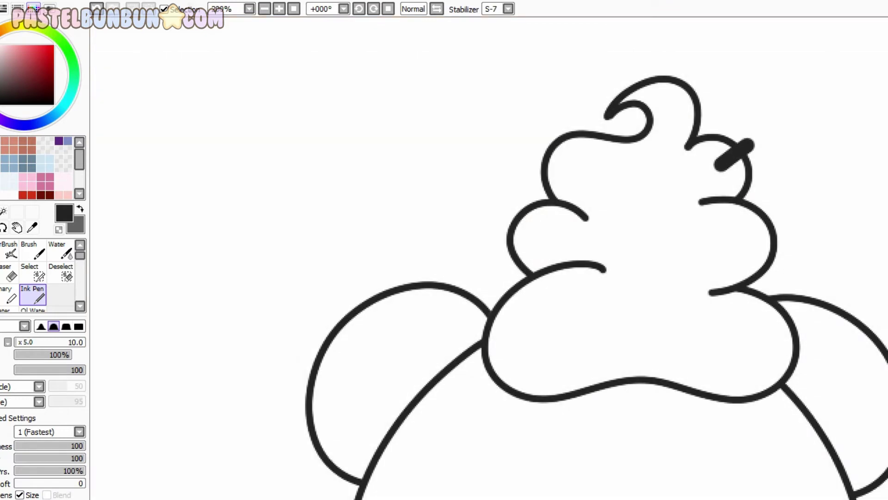
{"action": "key", "text": "ctrl+z"}
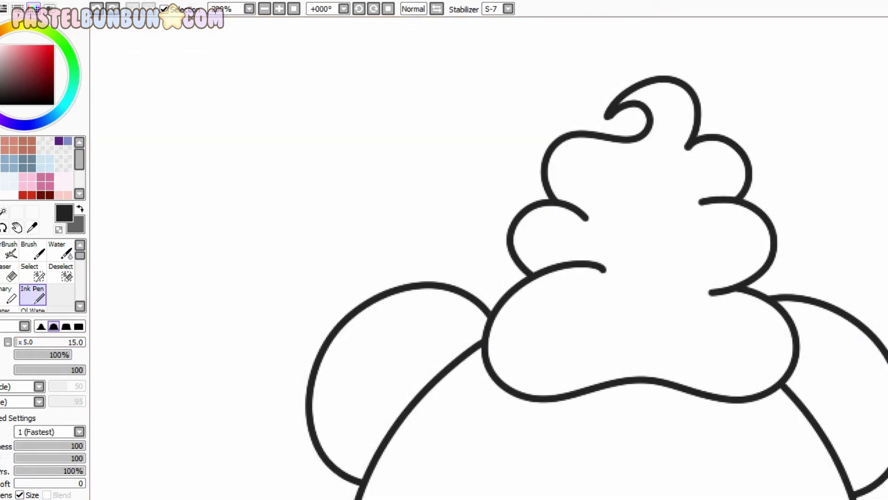
Step: Draw sprinkles along the whipped cream's right side and on its bottom tier with the Ink Pen at size 15
{"action": "scroll", "coordinate": [638, 194], "scroll_direction": "down", "scroll_amount": 3}
{"action": "left_click_drag", "start_coordinate": [652, 190], "coordinate": [671, 176]}
{"action": "key", "text": "ctrl+z"}
{"action": "mouse_move", "coordinate": [663, 213]}
{"action": "left_mouse_down"}
{"action": "mouse_move", "coordinate": [643, 227]}
{"action": "mouse_move", "coordinate": [691, 248]}
{"action": "left_mouse_up"}
{"action": "left_click_drag", "start_coordinate": [610, 237], "coordinate": [623, 256]}
{"action": "key", "text": "ctrl+z"}
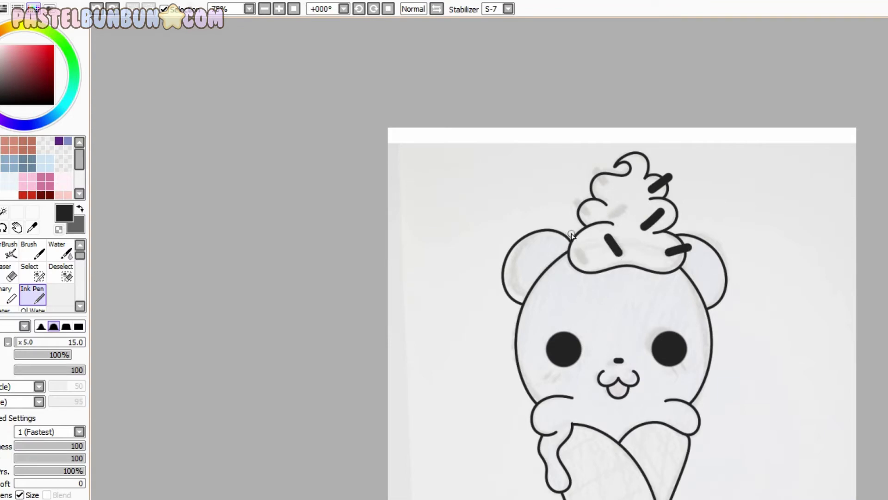
Step: Draw the remaining sprinkles on the whipped cream's left side and centre
{"action": "left_click_drag", "start_coordinate": [570, 234], "coordinate": [585, 260]}
{"action": "key", "text": "ctrl+z"}
{"action": "left_click_drag", "start_coordinate": [610, 214], "coordinate": [627, 205]}
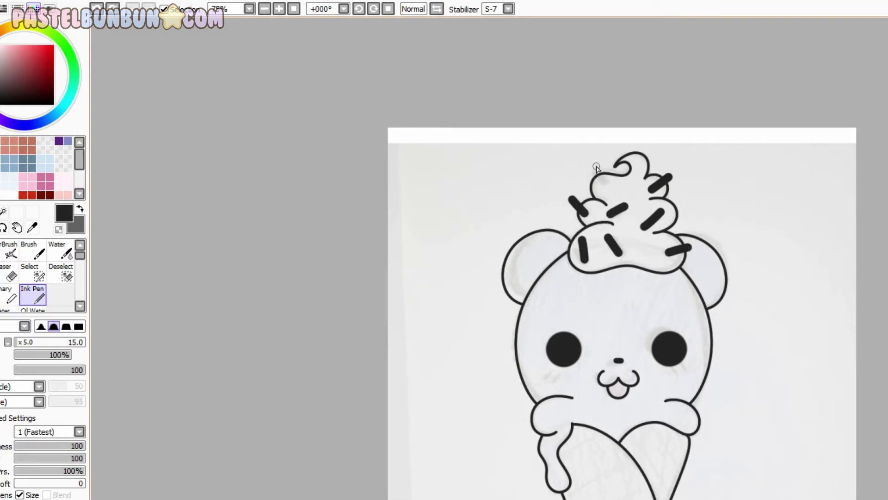
{"action": "left_click_drag", "start_coordinate": [597, 165], "coordinate": [608, 186]}
Step: Ink two short slanted blush lines below each of the bear's eyes
{"action": "key", "text": "ctrl+plus"}
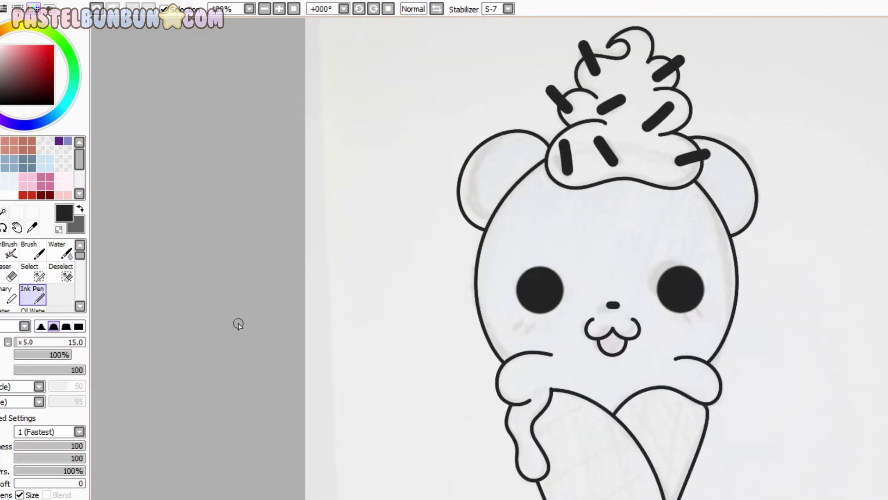
{"action": "key", "text": "ctrl+plus"}
{"action": "left_click_drag", "start_coordinate": [460, 272], "coordinate": [446, 289]}
{"action": "left_click_drag", "start_coordinate": [476, 277], "coordinate": [462, 295]}
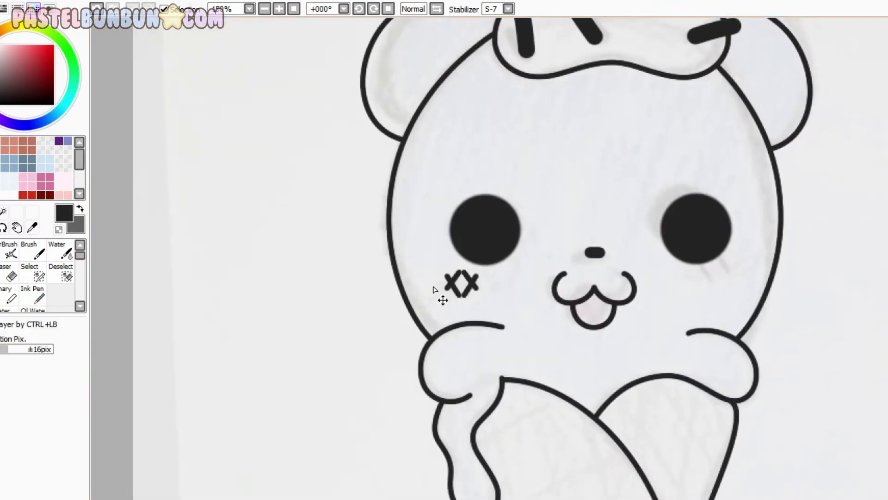
{"action": "left_click_drag", "start_coordinate": [708, 276], "coordinate": [721, 296]}
{"action": "left_click_drag", "start_coordinate": [725, 273], "coordinate": [740, 291]}
{"action": "key", "text": "ctrl+minus"}
{"action": "key", "text": "ctrl+minus"}
{"action": "key", "text": "ctrl+z"}
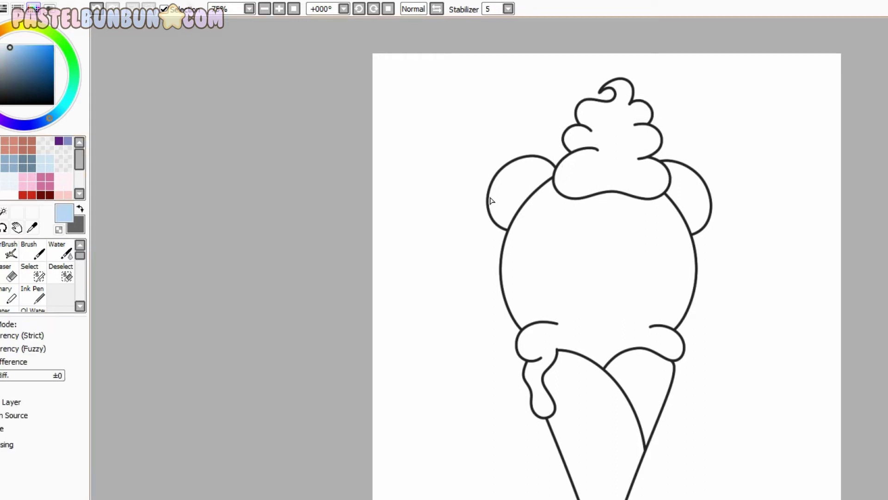
Step: Fill the bear's head, ears, paws and drip with light blue and the cone with salmon
{"action": "left_click", "coordinate": [490, 198]}
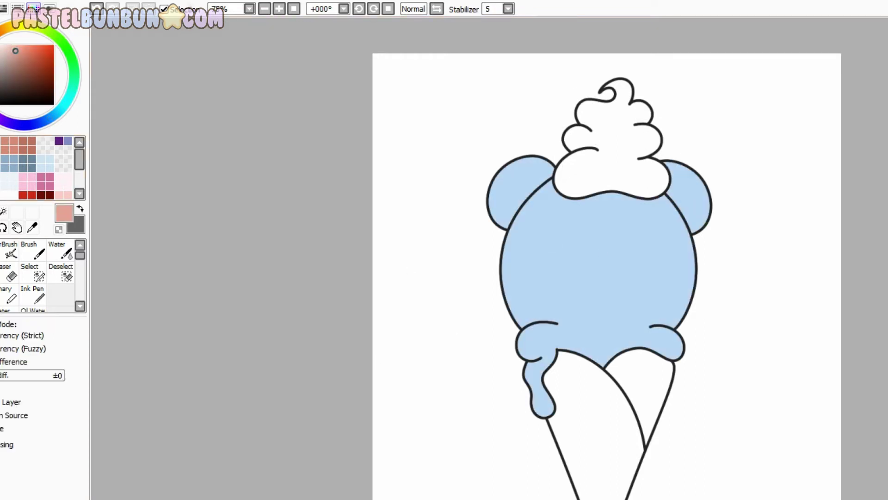
{"action": "left_click", "coordinate": [647, 436]}
{"action": "key", "text": "ctrl+z"}
{"action": "left_click", "coordinate": [6, 47]}
{"action": "left_click", "coordinate": [613, 467]}
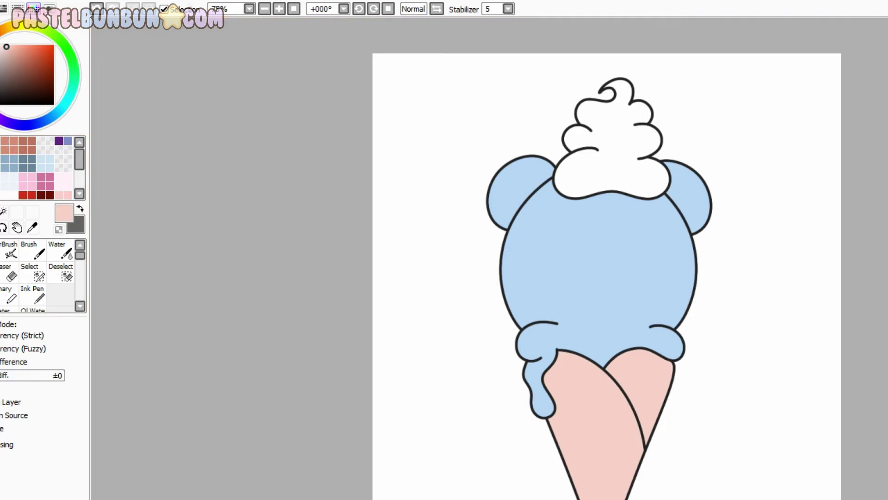
{"action": "key", "text": "ctrl+z"}
{"action": "left_click", "coordinate": [571, 361]}
Step: Fill the background with dark pink and the whipped cream with white
{"action": "left_click", "coordinate": [462, 139]}
{"action": "left_click", "coordinate": [627, 163]}
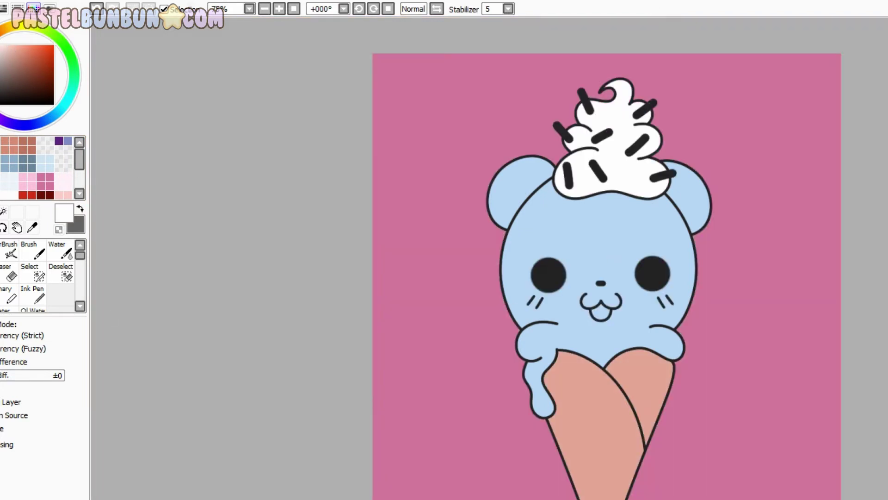
Step: Recolour the top left and bottom right sprinkles light pink with the Ink Pen
{"action": "scroll", "coordinate": [611, 129], "scroll_direction": "up", "scroll_amount": 2}
{"action": "left_click", "coordinate": [10, 46]}
{"action": "left_click", "coordinate": [32, 296]}
{"action": "left_click_drag", "start_coordinate": [571, 74], "coordinate": [590, 114]}
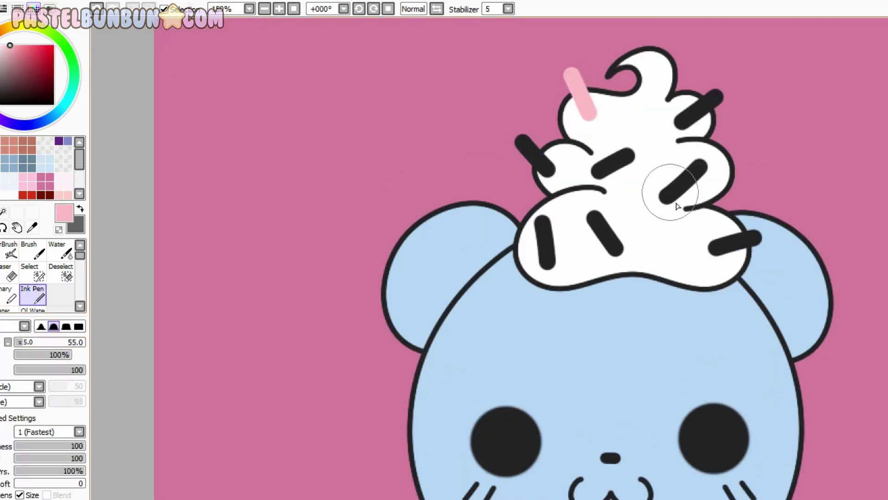
{"action": "left_click_drag", "start_coordinate": [712, 249], "coordinate": [759, 238]}
Step: Recolour the bottom left and top right sprinkles light green
{"action": "left_click", "coordinate": [67, 48]}
{"action": "left_click_drag", "start_coordinate": [540, 221], "coordinate": [549, 264]}
{"action": "left_click_drag", "start_coordinate": [680, 124], "coordinate": [718, 97]}
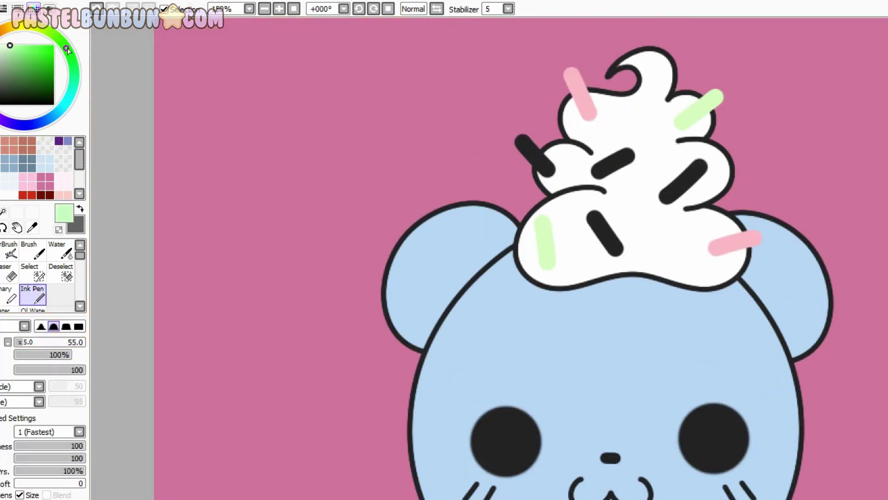
Step: Recolour the upper-left sprinkle and the sprinkle on the cream's right side light purple with the Ink Pen
{"action": "left_click", "coordinate": [10, 118]}
{"action": "left_click_drag", "start_coordinate": [520, 139], "coordinate": [550, 172]}
{"action": "left_click_drag", "start_coordinate": [697, 164], "coordinate": [665, 199]}
Step: Recolour the sprinkle in the middle of the cream light yellow and the one below it light orange
{"action": "left_click", "coordinate": [16, 27]}
{"action": "left_click_drag", "start_coordinate": [597, 172], "coordinate": [630, 155]}
{"action": "left_click", "coordinate": [16, 27]}
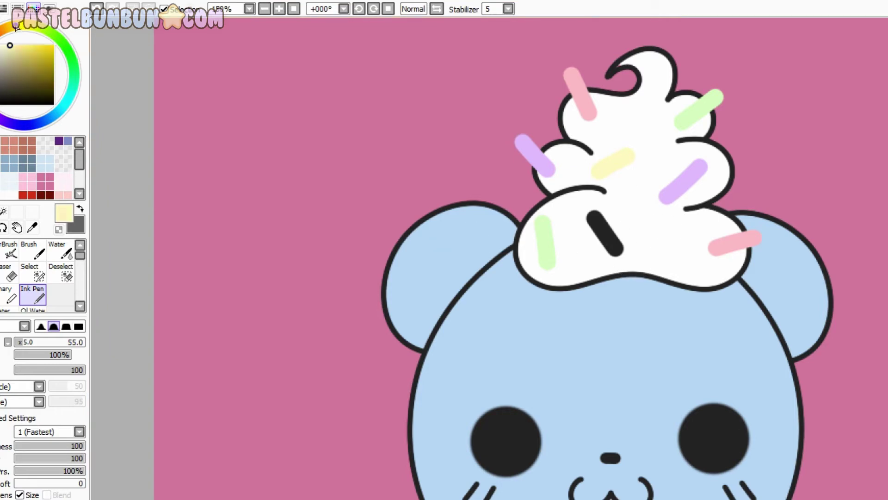
{"action": "left_click", "coordinate": [8, 32]}
{"action": "left_click", "coordinate": [16, 45]}
{"action": "left_click_drag", "start_coordinate": [590, 216], "coordinate": [619, 252]}
Step: Recolour the bear's cheek lines with the pink and its nose with the light purple sampled from the sprinkles
{"action": "scroll", "coordinate": [740, 189], "scroll_direction": "down", "scroll_amount": 3}
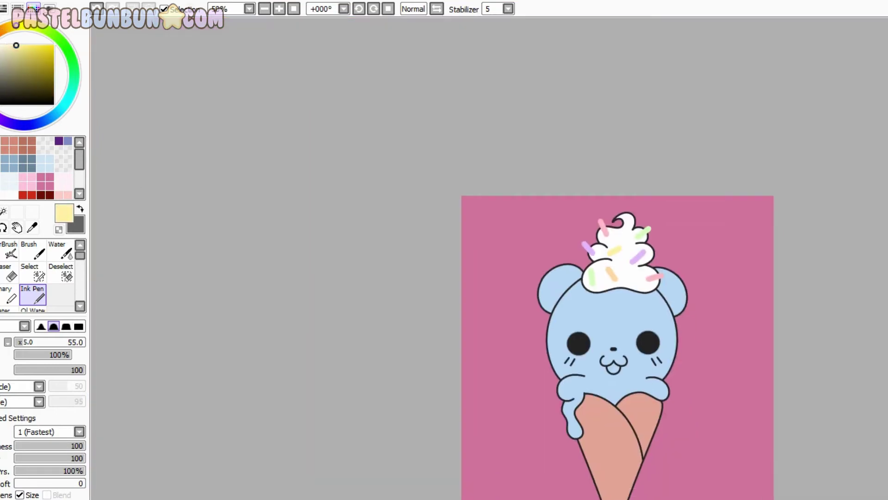
{"action": "scroll", "coordinate": [644, 416], "scroll_direction": "up", "scroll_amount": 2}
{"action": "left_click", "coordinate": [660, 208], "text": "alt"}
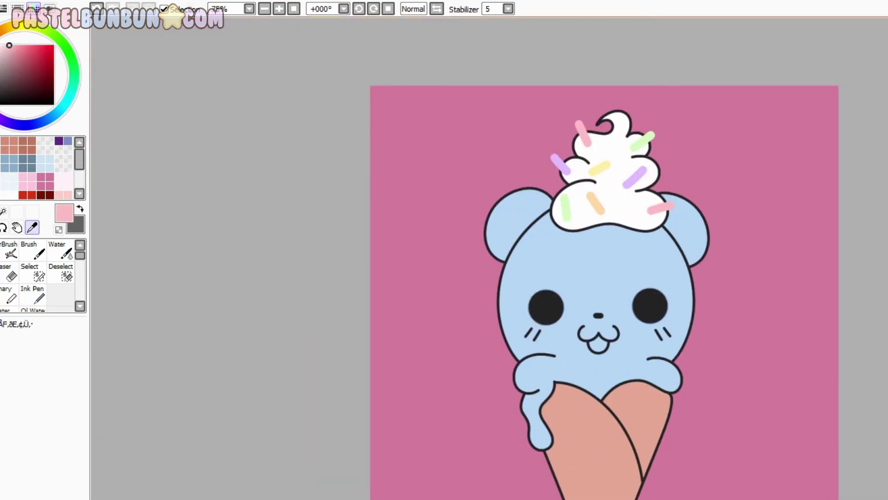
{"action": "left_click_drag", "start_coordinate": [525, 337], "coordinate": [540, 331]}
{"action": "left_click_drag", "start_coordinate": [657, 330], "coordinate": [671, 336]}
{"action": "left_click", "coordinate": [635, 177], "text": "alt"}
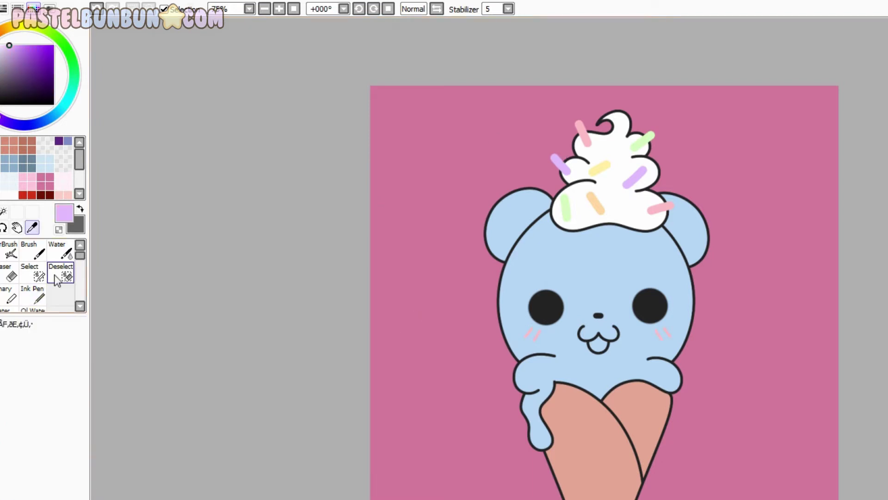
{"action": "left_click", "coordinate": [599, 315]}
{"action": "scroll", "coordinate": [623, 267], "scroll_direction": "up", "scroll_amount": 1}
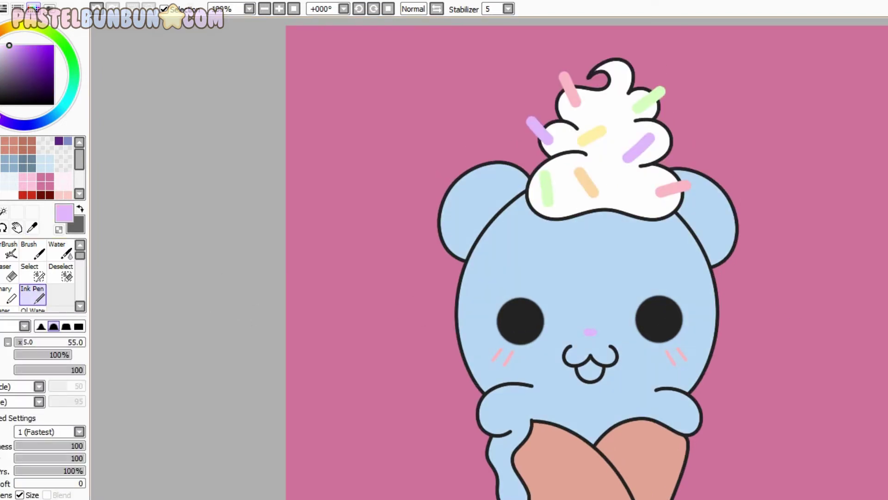
Step: Undo the recolouring of the cheek lines and nose
{"action": "left_click_drag", "start_coordinate": [407, 152], "coordinate": [765, 319]}
{"action": "key", "text": "ctrl+z"}
{"action": "key", "text": "ctrl+z"}
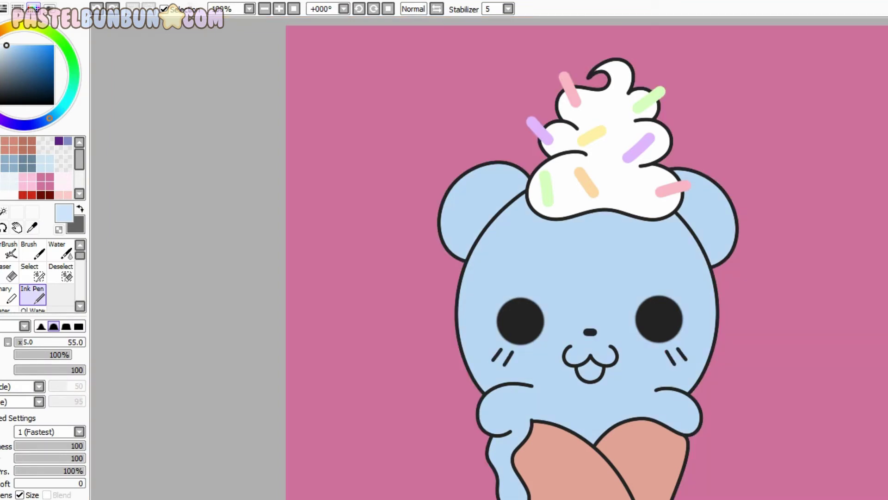
Step: Try a stronger coral pink on the top-left and bottom-right sprinkles
{"action": "left_click_drag", "start_coordinate": [563, 75], "coordinate": [577, 105]}
{"action": "left_click_drag", "start_coordinate": [658, 191], "coordinate": [690, 185]}
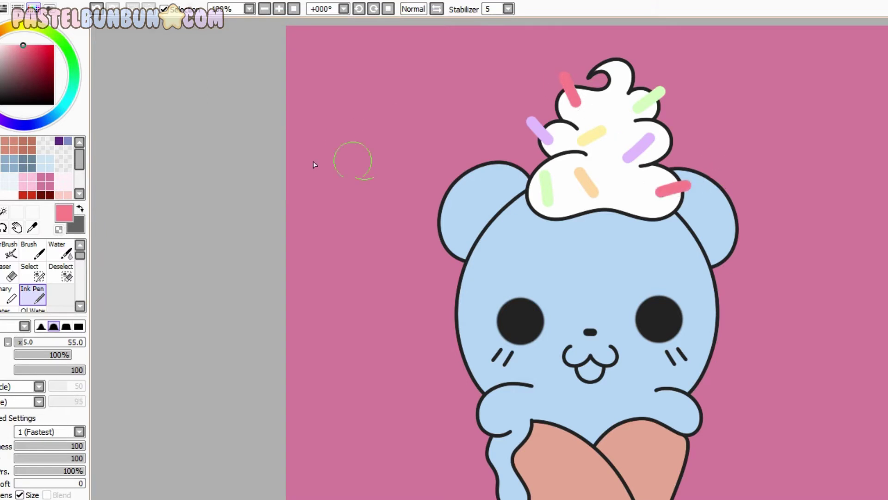
{"action": "left_click", "coordinate": [56, 36]}
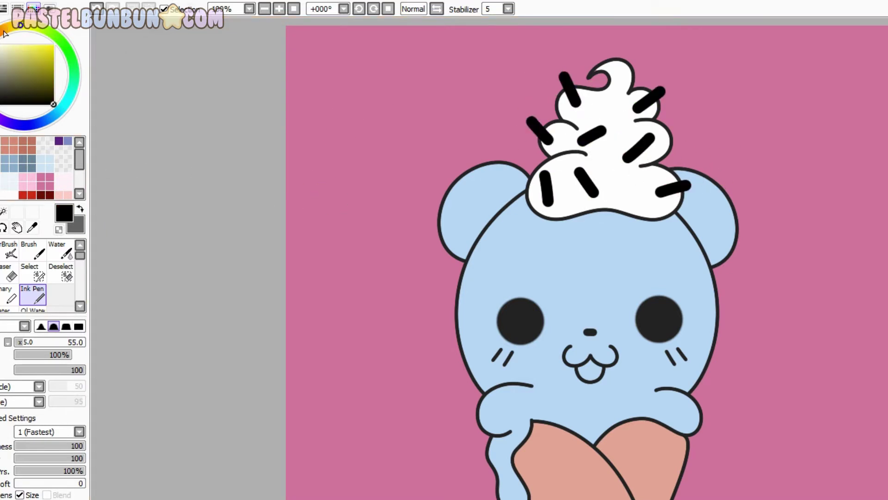
Step: Recolour the far-left and bottom-right sprinkles light violet, and the top-left and right-middle sprinkles pink
{"action": "left_click", "coordinate": [13, 42]}
{"action": "left_click", "coordinate": [15, 45]}
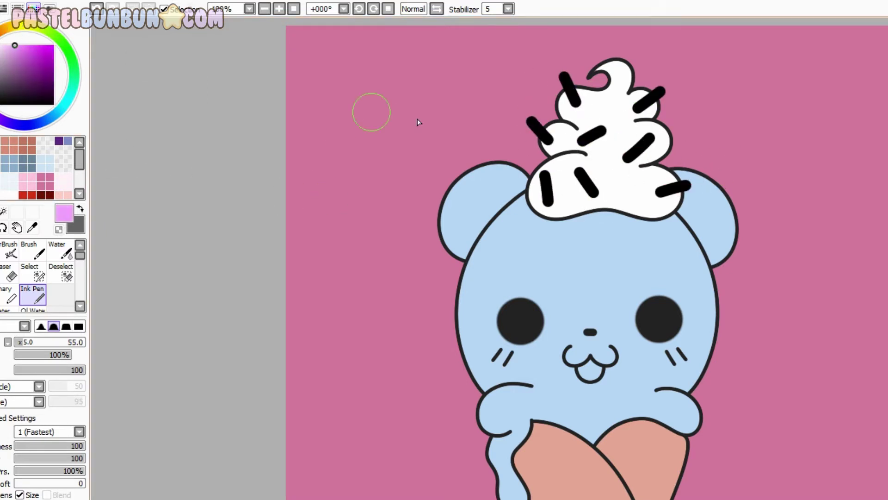
{"action": "left_click_drag", "start_coordinate": [530, 121], "coordinate": [550, 140]}
{"action": "left_click_drag", "start_coordinate": [660, 192], "coordinate": [688, 185]}
{"action": "left_click", "coordinate": [59, 33]}
{"action": "left_click_drag", "start_coordinate": [576, 103], "coordinate": [562, 76]}
{"action": "left_click_drag", "start_coordinate": [626, 160], "coordinate": [651, 138]}
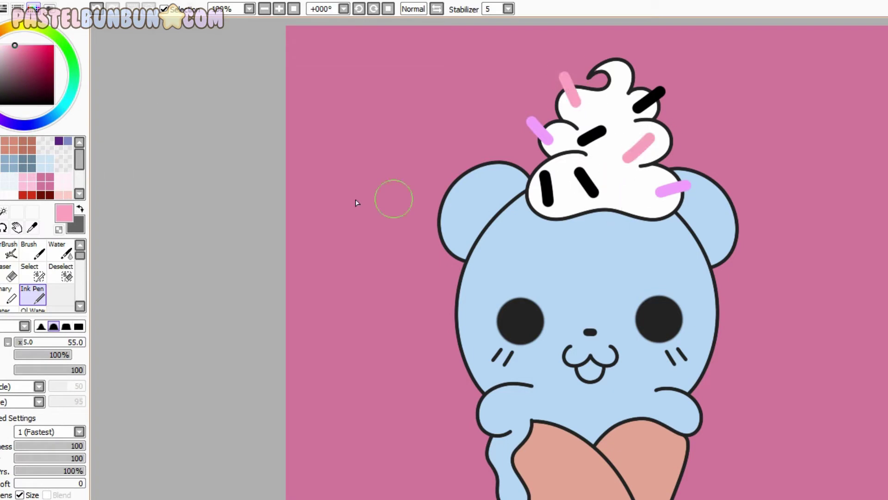
Step: Recolour the centre and bottom-left sprinkles bright light green, and the lower-centre and top-right sprinkles light orange
{"action": "left_click", "coordinate": [53, 34]}
{"action": "left_click", "coordinate": [25, 49]}
{"action": "left_click_drag", "start_coordinate": [580, 141], "coordinate": [602, 129]}
{"action": "left_click_drag", "start_coordinate": [544, 174], "coordinate": [548, 202]}
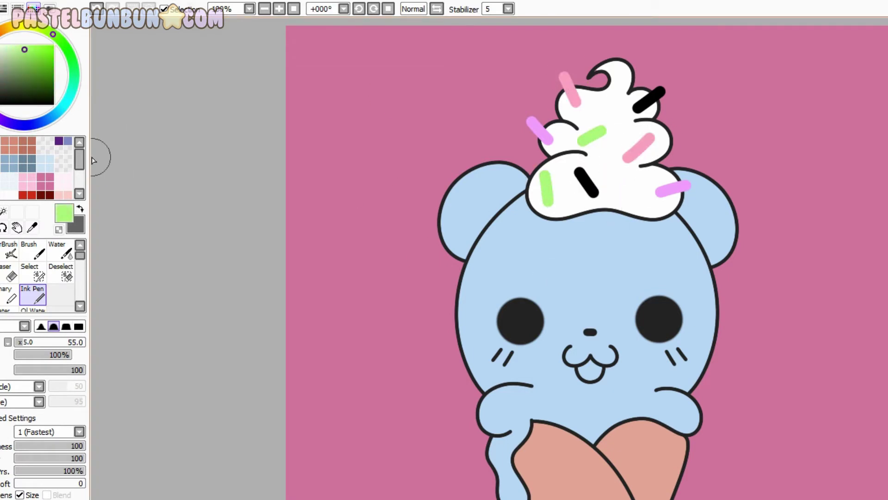
{"action": "left_click", "coordinate": [5, 28]}
{"action": "left_click", "coordinate": [22, 46]}
{"action": "left_click_drag", "start_coordinate": [578, 171], "coordinate": [595, 192]}
{"action": "left_click_drag", "start_coordinate": [637, 107], "coordinate": [661, 91]}
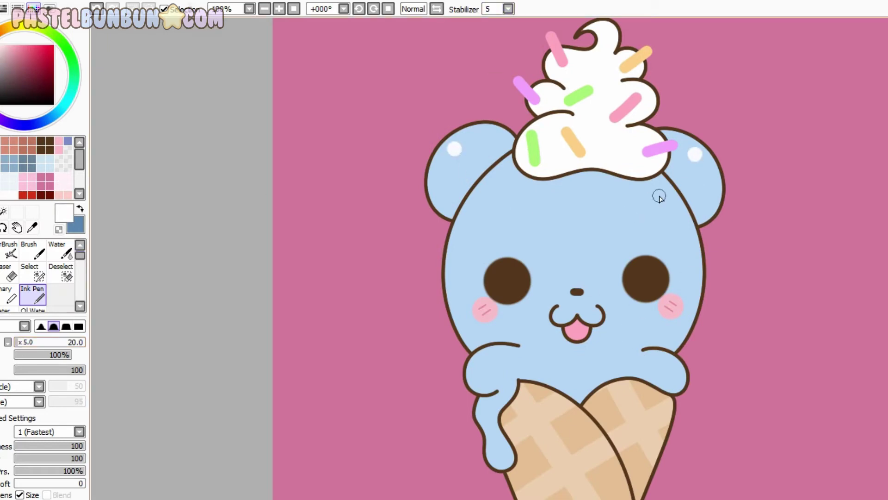
Step: Dot white highlights of varying sizes on the bear's ears, paws and drip with the Ink Pen
{"action": "key", "text": "ctrl+z"}
{"action": "left_click", "coordinate": [480, 368]}
{"action": "left_click", "coordinate": [17, 343]}
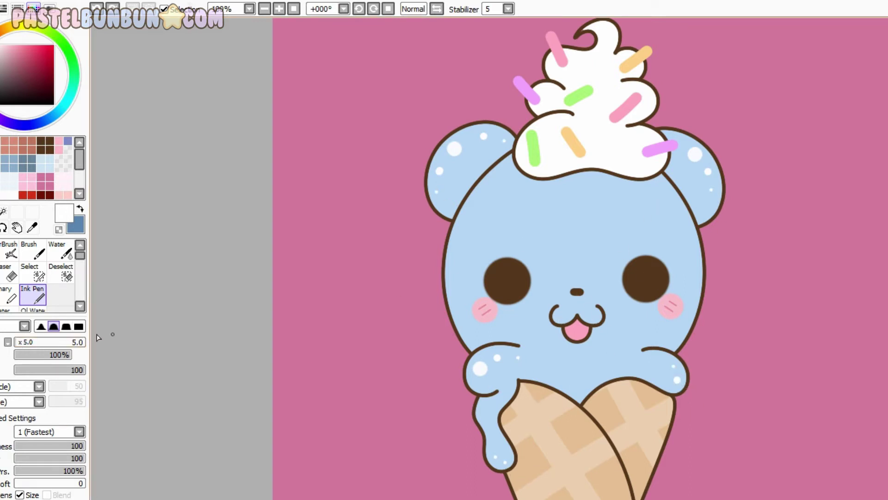
Step: Add large and small white highlight dots on the upper right of the bear's head and on the cone's front fold
{"action": "key", "text": "bracketright"}
{"action": "left_click", "coordinate": [658, 196]}
{"action": "left_click", "coordinate": [562, 425]}
{"action": "left_click", "coordinate": [680, 224]}
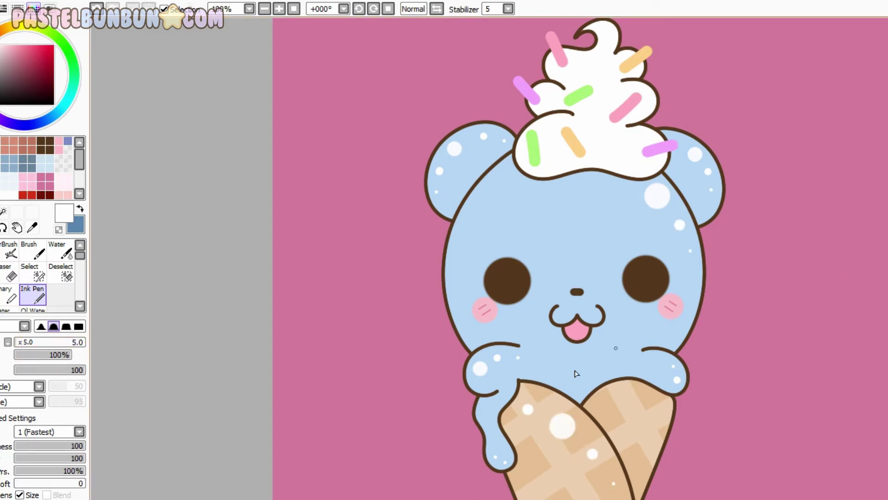
Step: Add a larger and a smaller white highlight dot to each sprinkle
{"action": "key", "text": "bracketright"}
{"action": "left_click", "coordinate": [520, 83]}
{"action": "left_click", "coordinate": [552, 37]}
{"action": "left_click", "coordinate": [533, 136]}
{"action": "left_click", "coordinate": [671, 146]}
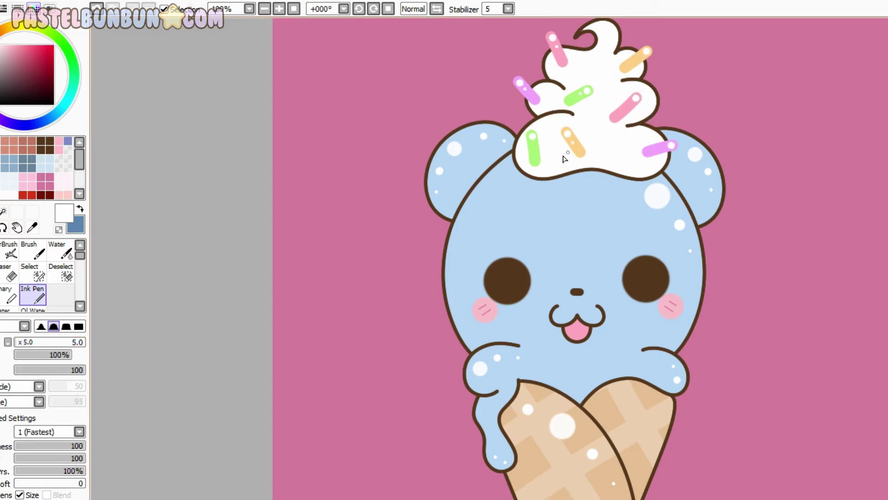
{"action": "left_click_drag", "start_coordinate": [662, 151], "coordinate": [666, 177]}
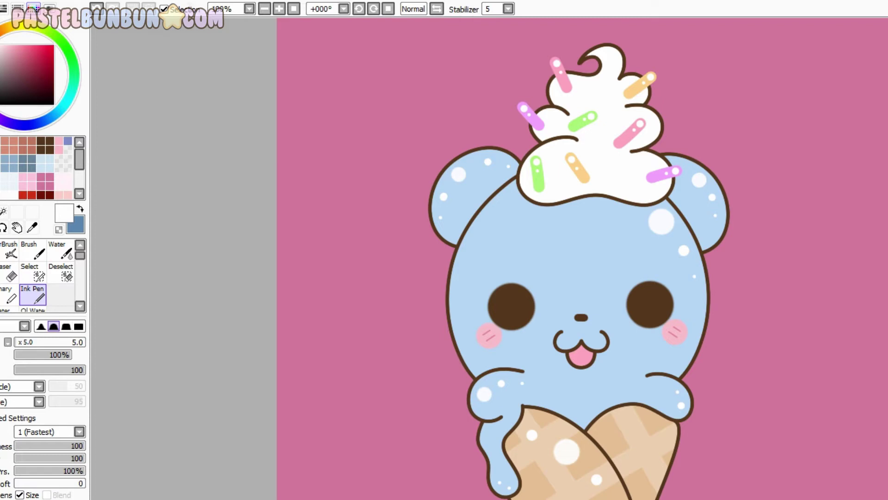
Step: Shade the cone in darker tan with a size 10 Ink Pen along the fold, beneath the body and beside the drip
{"action": "left_click_drag", "start_coordinate": [571, 305], "coordinate": [553, 213]}
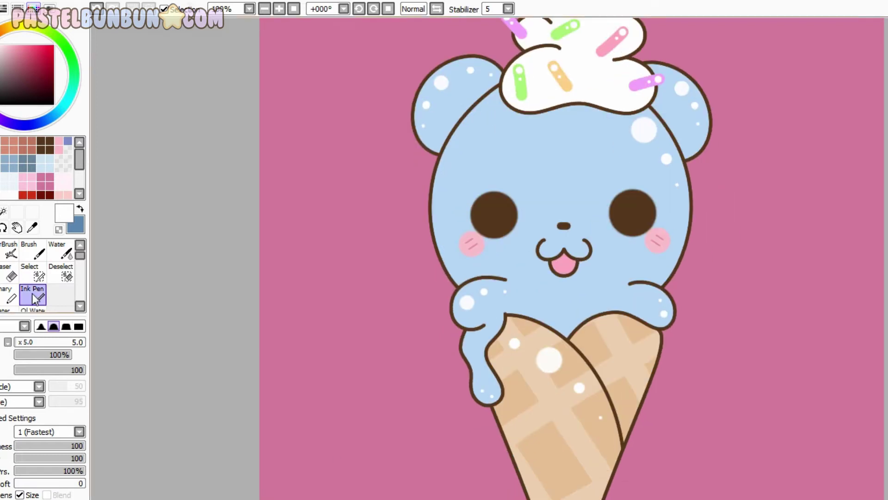
{"action": "left_click", "coordinate": [588, 416], "text": "alt"}
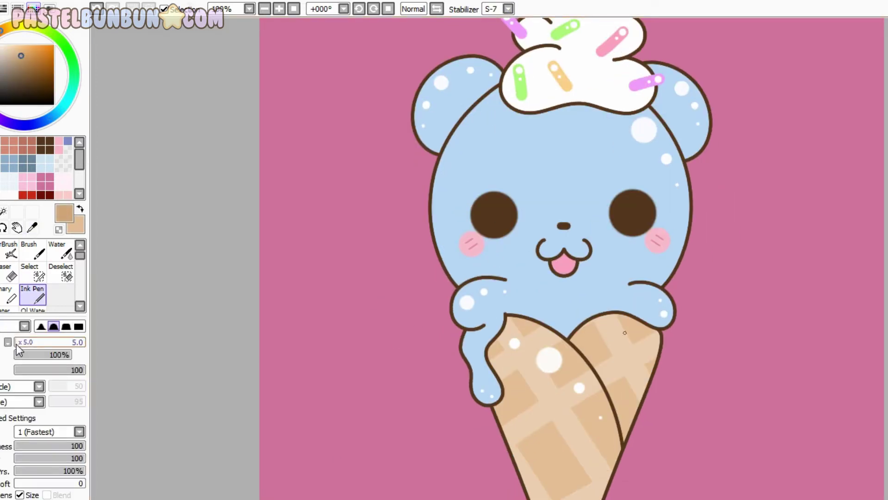
{"action": "left_click", "coordinate": [16, 344]}
{"action": "scroll", "coordinate": [540, 257], "scroll_direction": "up", "scroll_amount": 1}
{"action": "left_click_drag", "start_coordinate": [530, 250], "coordinate": [613, 377]}
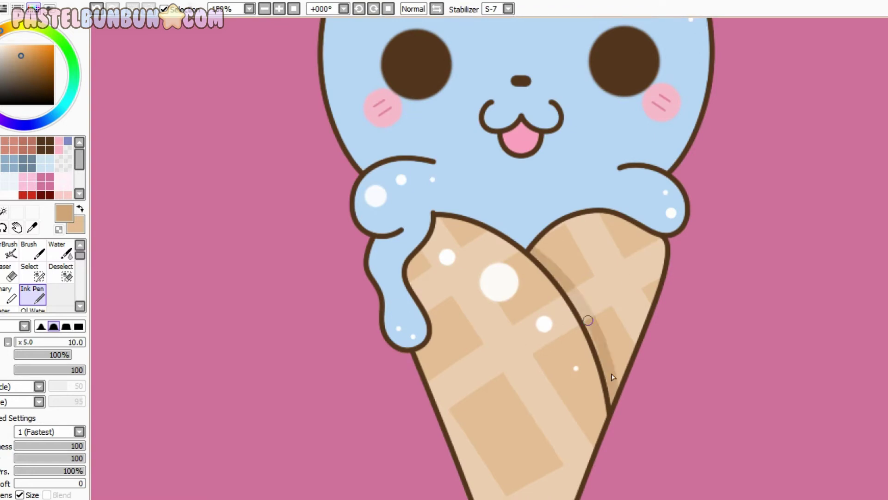
{"action": "left_click_drag", "start_coordinate": [598, 214], "coordinate": [664, 246]}
{"action": "left_click_drag", "start_coordinate": [433, 219], "coordinate": [436, 374]}
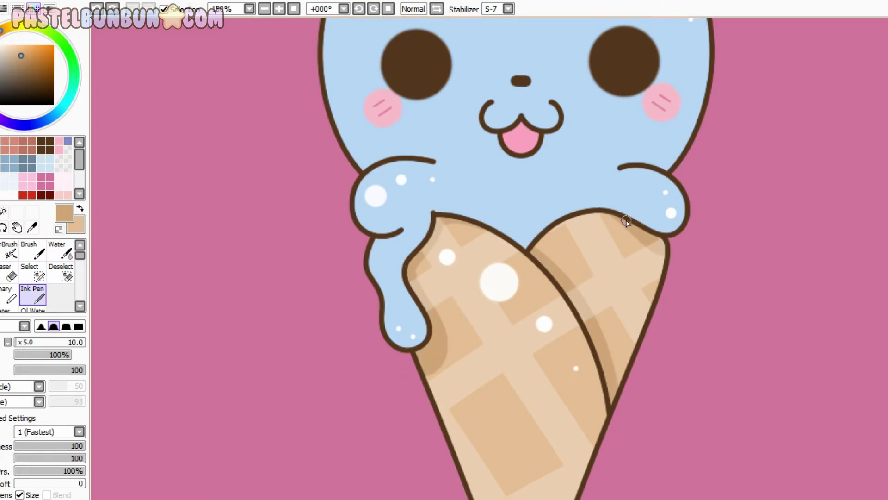
{"action": "left_click_drag", "start_coordinate": [606, 363], "coordinate": [613, 394]}
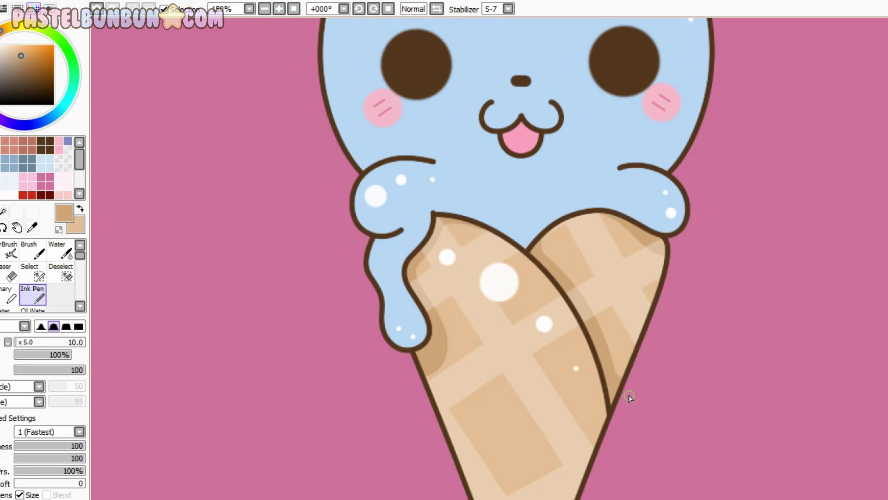
Step: Paint darker blue Ink Pen shadows on the drip beneath the left paw and on the body above both paws
{"action": "scroll", "coordinate": [537, 260], "scroll_direction": "up", "scroll_amount": 3}
{"action": "scroll", "coordinate": [626, 334], "scroll_direction": "down", "scroll_amount": 2}
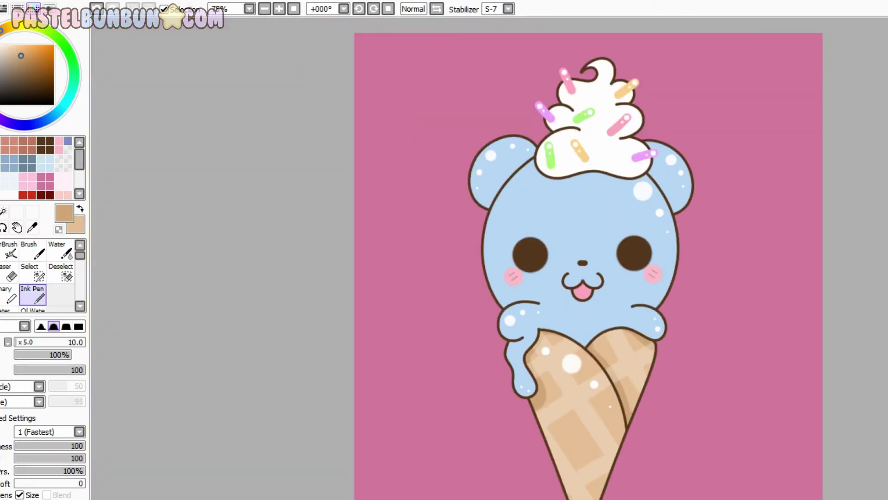
{"action": "scroll", "coordinate": [637, 253], "scroll_direction": "up", "scroll_amount": 1}
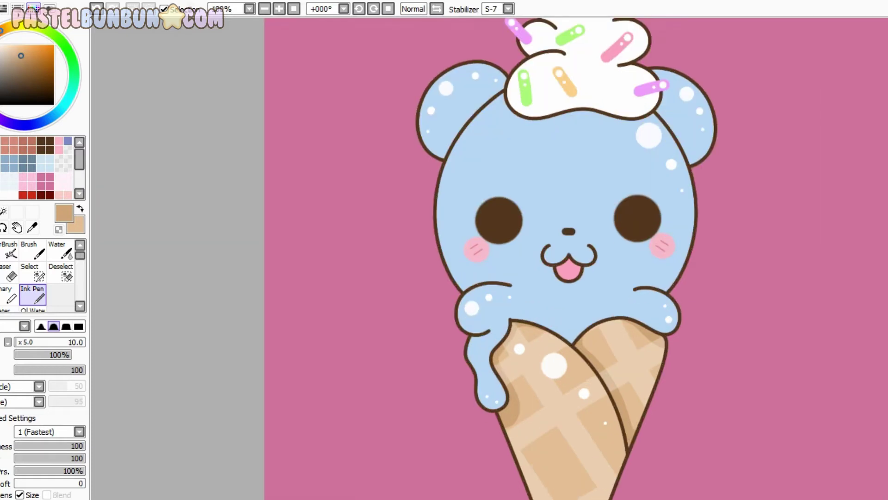
{"action": "left_click", "coordinate": [516, 183], "text": "alt"}
{"action": "left_click", "coordinate": [14, 52]}
{"action": "left_click", "coordinate": [32, 295]}
{"action": "scroll", "coordinate": [611, 254], "scroll_direction": "up", "scroll_amount": 1}
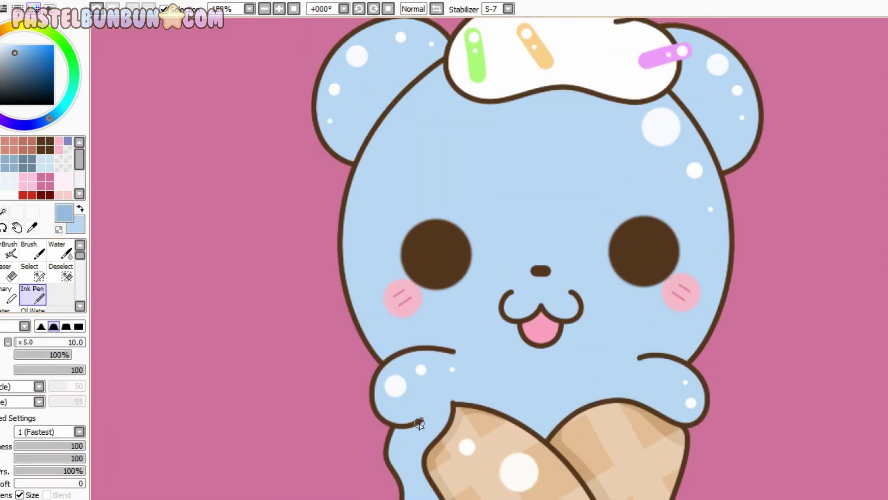
{"action": "left_click_drag", "start_coordinate": [430, 411], "coordinate": [416, 432]}
{"action": "left_click_drag", "start_coordinate": [453, 352], "coordinate": [382, 357]}
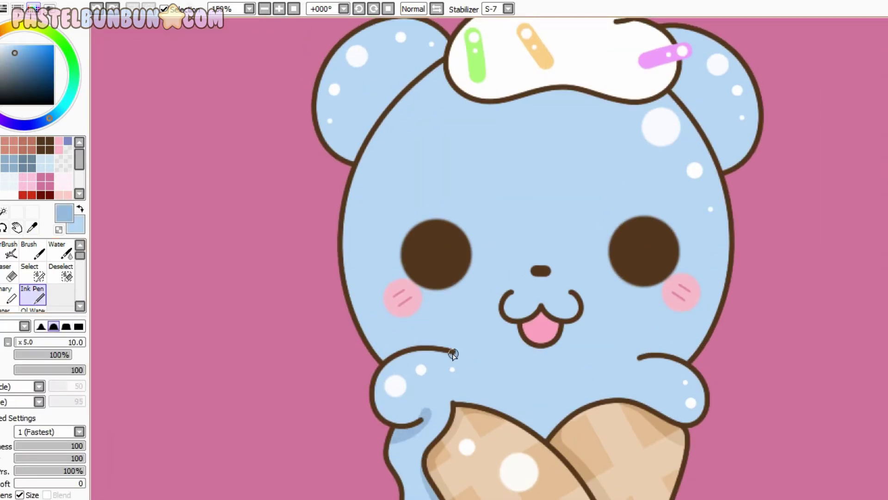
{"action": "left_click_drag", "start_coordinate": [637, 361], "coordinate": [693, 353]}
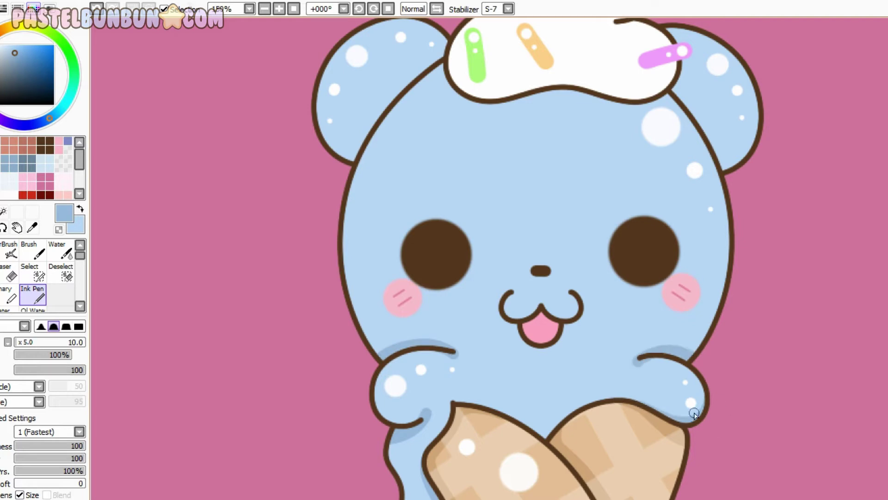
Step: Shade the body along the cone's upper edges in darker blue and trim the shadow ends with the base light blue
{"action": "left_click_drag", "start_coordinate": [528, 420], "coordinate": [454, 401]}
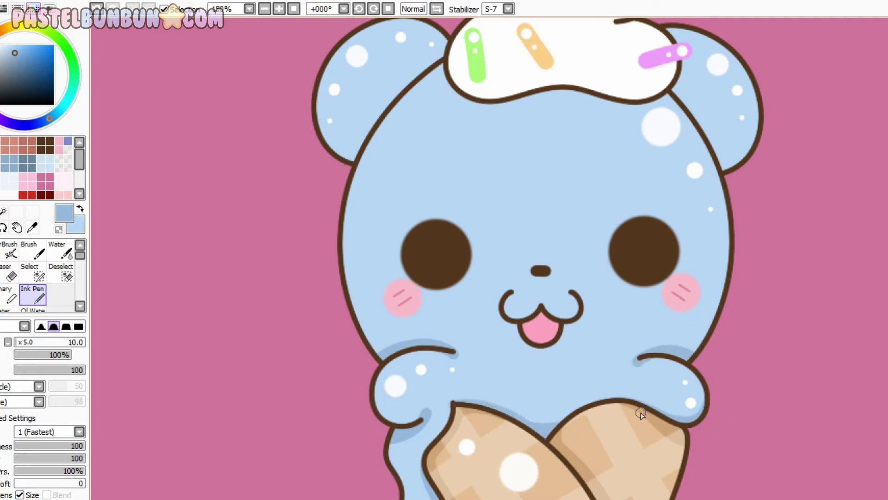
{"action": "left_click_drag", "start_coordinate": [622, 399], "coordinate": [555, 431]}
{"action": "key", "text": "x"}
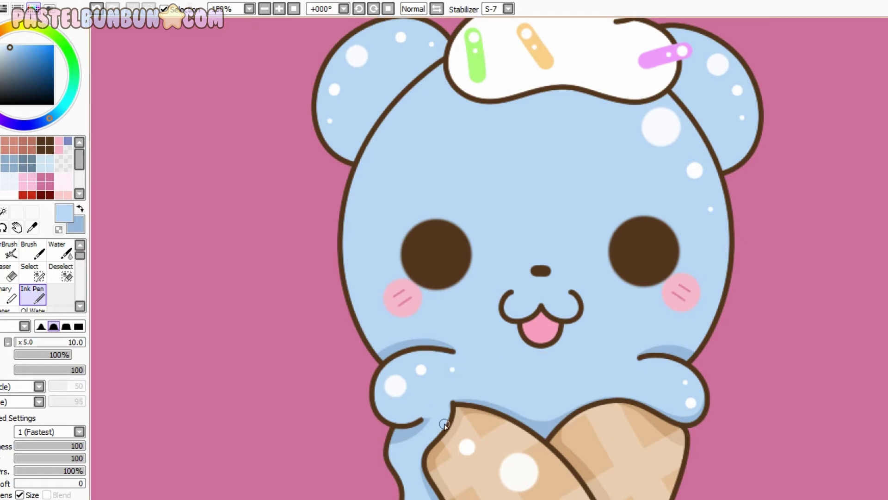
{"action": "scroll", "coordinate": [444, 424], "scroll_direction": "up", "scroll_amount": 1}
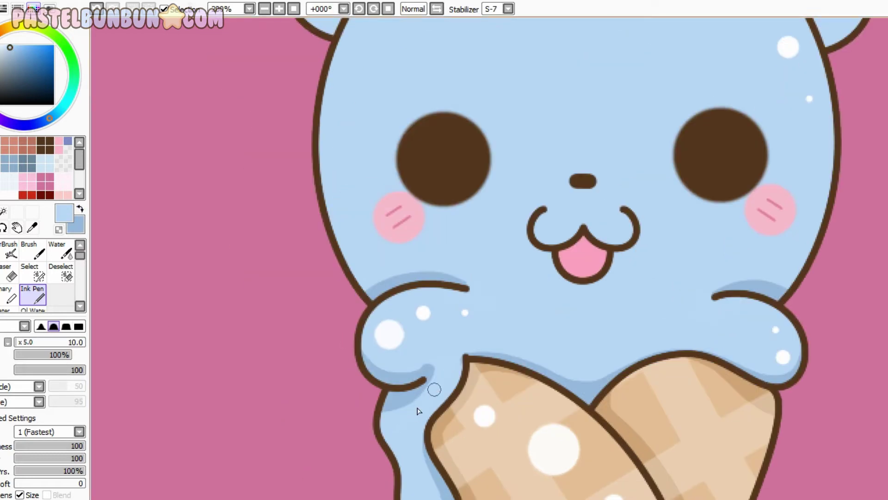
Step: Paint a darker blue shadow on the head and ears beneath the whipped cream, smoothing its edge with the base blue
{"action": "scroll", "coordinate": [375, 352], "scroll_direction": "up", "scroll_amount": 5}
{"action": "key", "text": "x"}
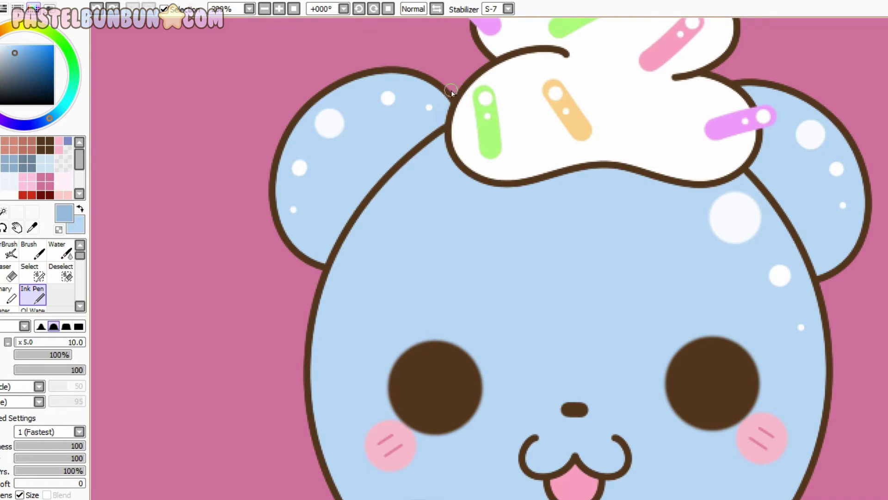
{"action": "mouse_move", "coordinate": [452, 89]}
{"action": "left_mouse_down"}
{"action": "mouse_move", "coordinate": [522, 182]}
{"action": "mouse_move", "coordinate": [613, 217]}
{"action": "left_mouse_up"}
{"action": "scroll", "coordinate": [522, 183], "scroll_direction": "down", "scroll_amount": 1}
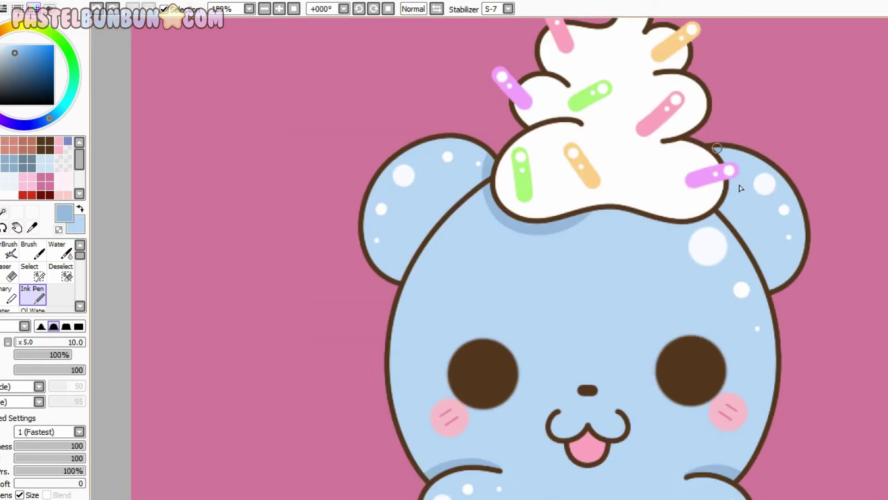
{"action": "left_click_drag", "start_coordinate": [718, 148], "coordinate": [677, 220]}
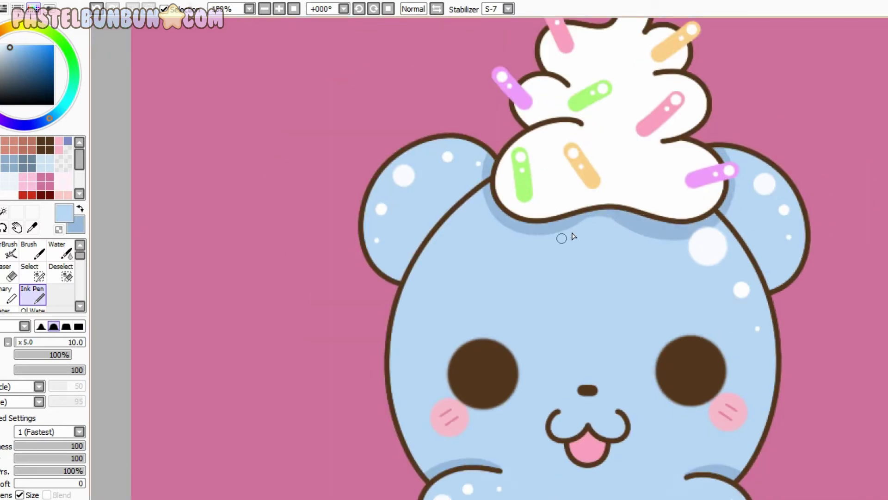
{"action": "key", "text": "x"}
Step: Shade both ears in darker blue where they meet the head and along their lower edges
{"action": "left_click", "coordinate": [79, 210]}
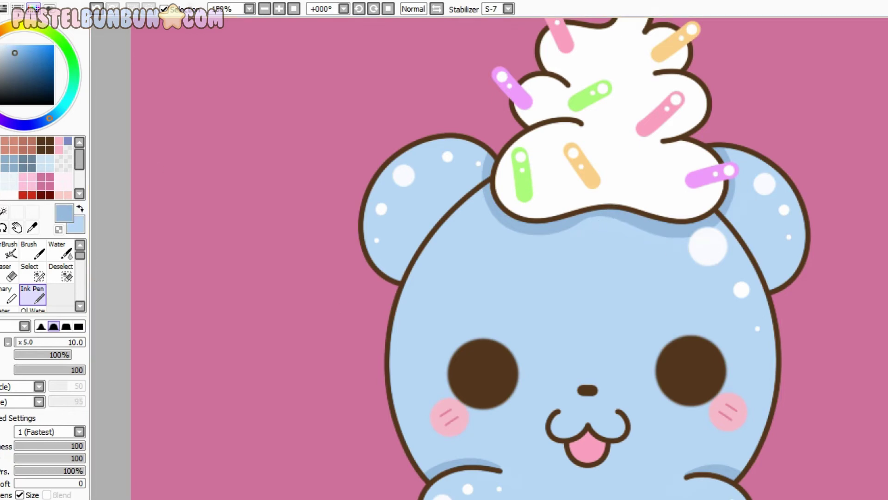
{"action": "left_click_drag", "start_coordinate": [725, 214], "coordinate": [769, 268]}
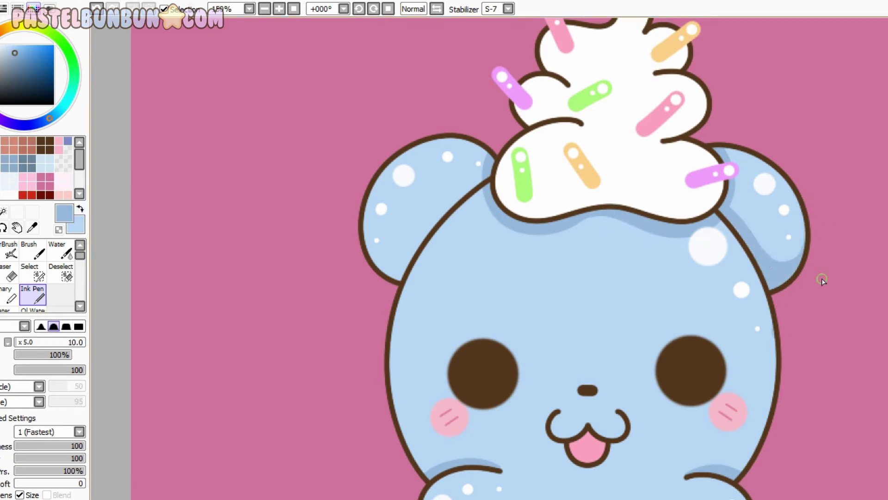
{"action": "left_click_drag", "start_coordinate": [487, 174], "coordinate": [394, 276]}
{"action": "left_click_drag", "start_coordinate": [365, 231], "coordinate": [402, 276]}
{"action": "key", "text": "ctrl+z"}
{"action": "left_click_drag", "start_coordinate": [422, 241], "coordinate": [389, 276]}
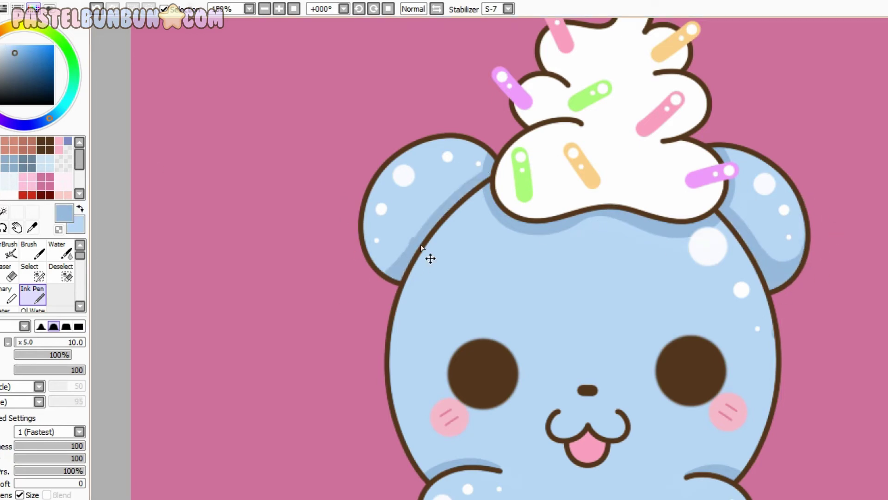
Step: Undo the last ear stroke and repaint the darker blue shadow along the left ear's lower outer edge
{"action": "key", "text": "ctrl+z"}
{"action": "left_click_drag", "start_coordinate": [366, 236], "coordinate": [391, 278]}
{"action": "scroll", "coordinate": [352, 230], "scroll_direction": "down", "scroll_amount": 3}
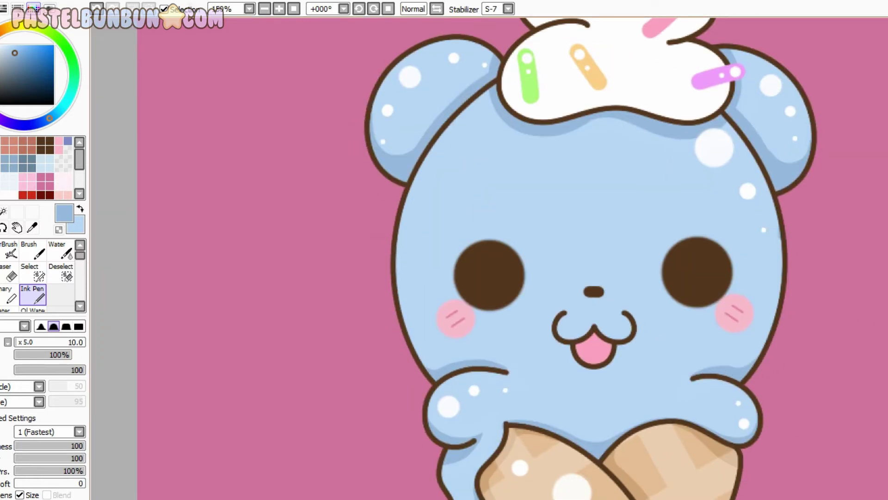
Step: Paint darker blue shadows above the nose and beneath the mouth using the Ink Pen at size 5
{"action": "scroll", "coordinate": [561, 220], "scroll_direction": "up", "scroll_amount": 1}
{"action": "key", "text": "bracketleft"}
{"action": "key", "text": "bracketleft"}
{"action": "key", "text": "bracketleft"}
{"action": "key", "text": "bracketleft"}
{"action": "key", "text": "bracketleft"}
{"action": "key", "text": "ctrl+z"}
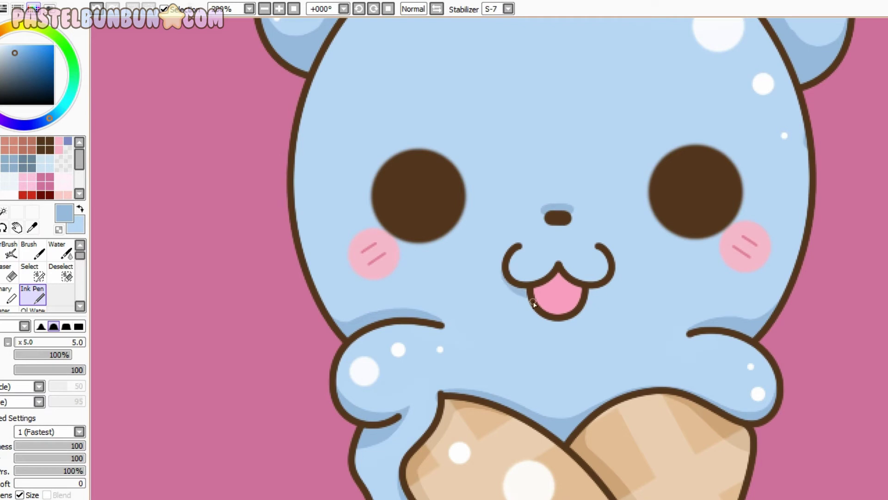
{"action": "left_click_drag", "start_coordinate": [543, 206], "coordinate": [572, 197]}
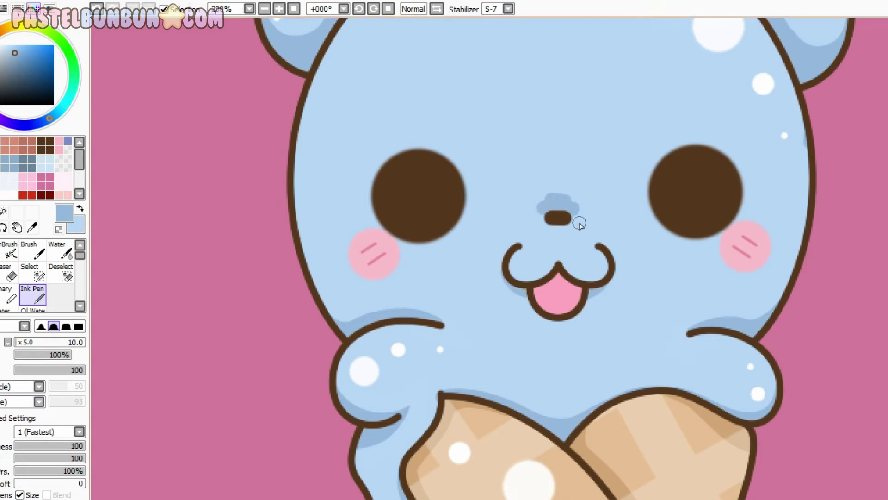
Step: Paint light grey Ink Pen shadows at size 10 beside the lower green and orange sprinkles on the whipped cream
{"action": "key", "text": "bracketright"}
{"action": "key", "text": "bracketright"}
{"action": "key", "text": "bracketright"}
{"action": "key", "text": "bracketright"}
{"action": "key", "text": "bracketright"}
{"action": "scroll", "coordinate": [577, 224], "scroll_direction": "down", "scroll_amount": 3}
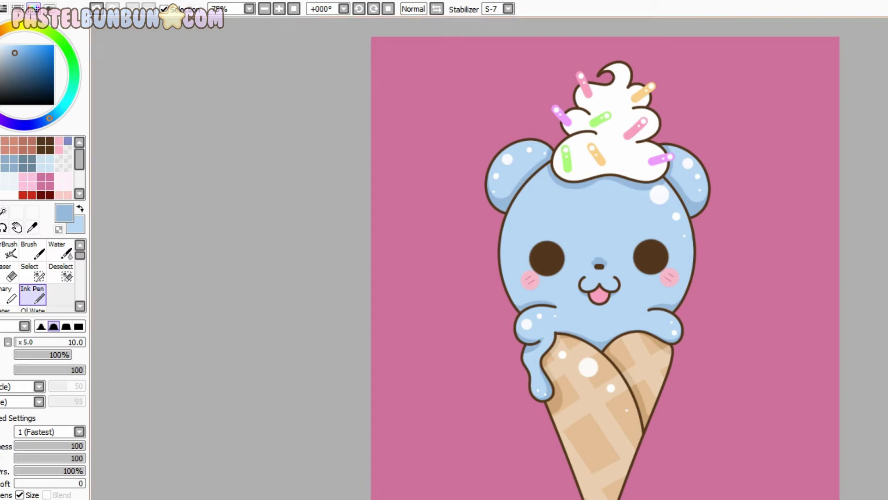
{"action": "scroll", "coordinate": [565, 62], "scroll_direction": "up", "scroll_amount": 2}
{"action": "left_click", "coordinate": [186, 203], "text": "alt"}
{"action": "left_click", "coordinate": [839, 303]}
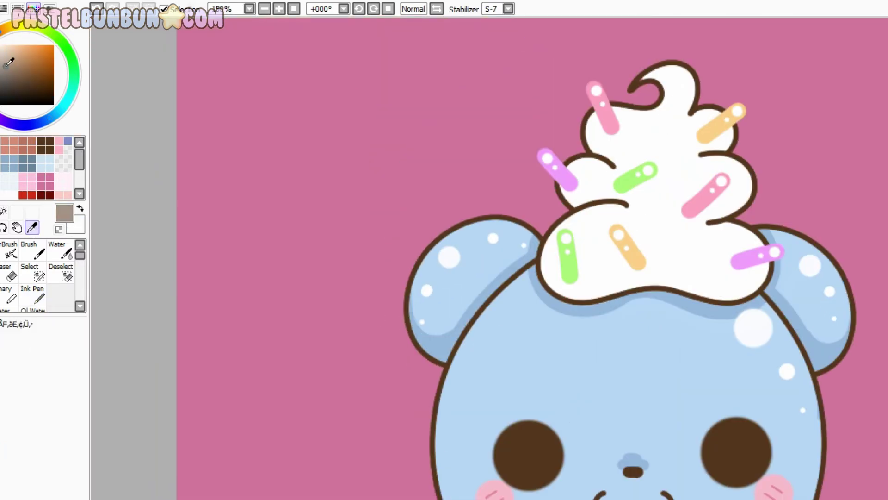
{"action": "key", "text": "n"}
{"action": "scroll", "coordinate": [679, 169], "scroll_direction": "up", "scroll_amount": 1}
{"action": "left_click_drag", "start_coordinate": [607, 234], "coordinate": [637, 273]}
{"action": "left_click_drag", "start_coordinate": [513, 258], "coordinate": [524, 326]}
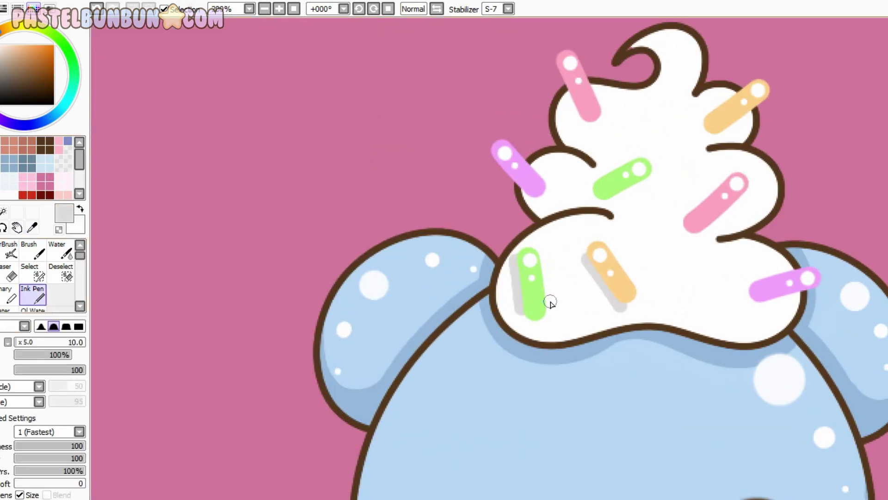
Step: Add light grey shadows beneath the remaining purple, pink, green and orange sprinkles on the whipped cream
{"action": "left_click_drag", "start_coordinate": [750, 307], "coordinate": [799, 296]}
{"action": "left_click_drag", "start_coordinate": [744, 191], "coordinate": [693, 239]}
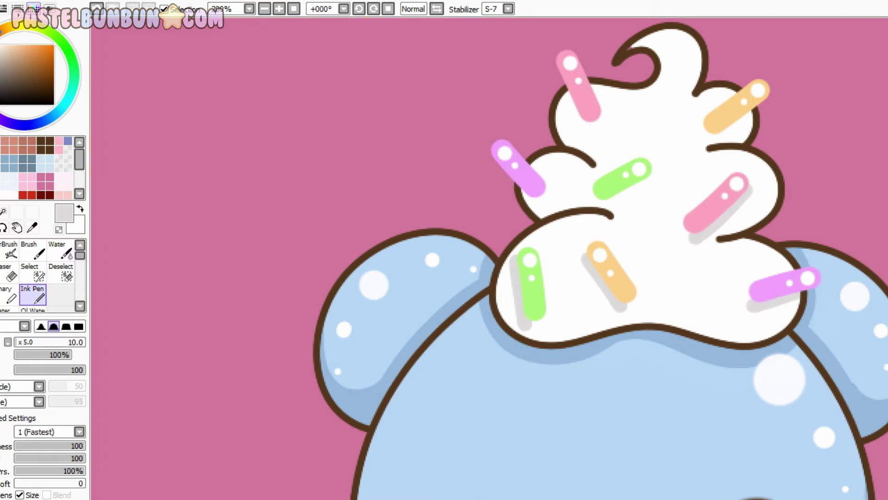
{"action": "left_click_drag", "start_coordinate": [613, 198], "coordinate": [663, 171]}
{"action": "left_click_drag", "start_coordinate": [584, 74], "coordinate": [597, 134]}
{"action": "left_click_drag", "start_coordinate": [546, 186], "coordinate": [525, 206]}
{"action": "scroll", "coordinate": [600, 271], "scroll_direction": "down", "scroll_amount": 2}
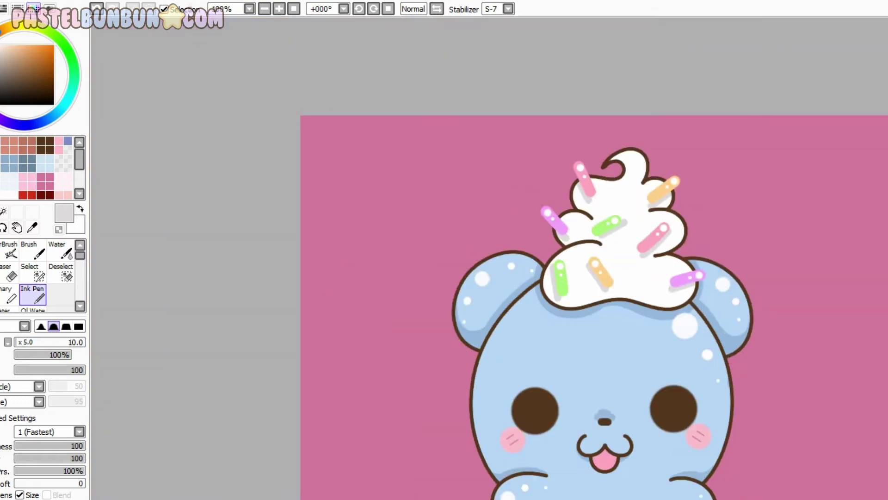
Step: Shade the right, left and bottom edges of the whipped cream's lower tiers in light grey
{"action": "scroll", "coordinate": [618, 329], "scroll_direction": "up", "scroll_amount": 2}
{"action": "scroll", "coordinate": [723, 268], "scroll_direction": "up", "scroll_amount": 2}
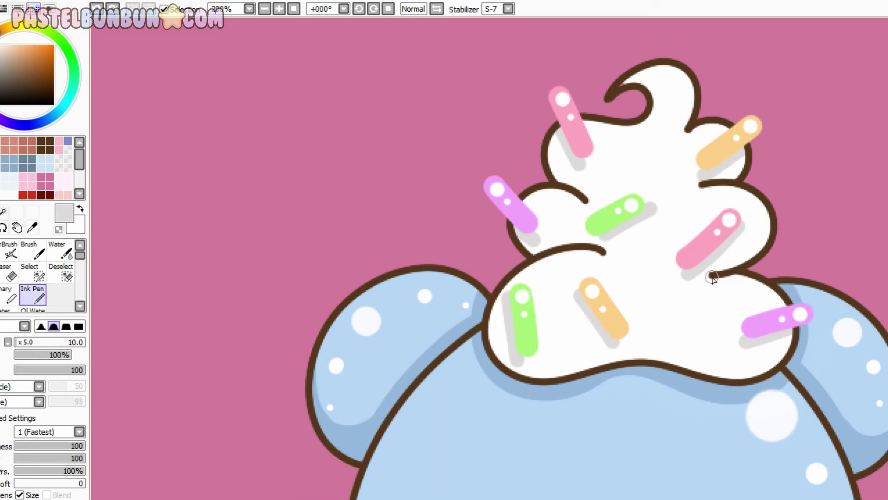
{"action": "left_click_drag", "start_coordinate": [771, 210], "coordinate": [724, 274]}
{"action": "left_click_drag", "start_coordinate": [796, 324], "coordinate": [694, 375]}
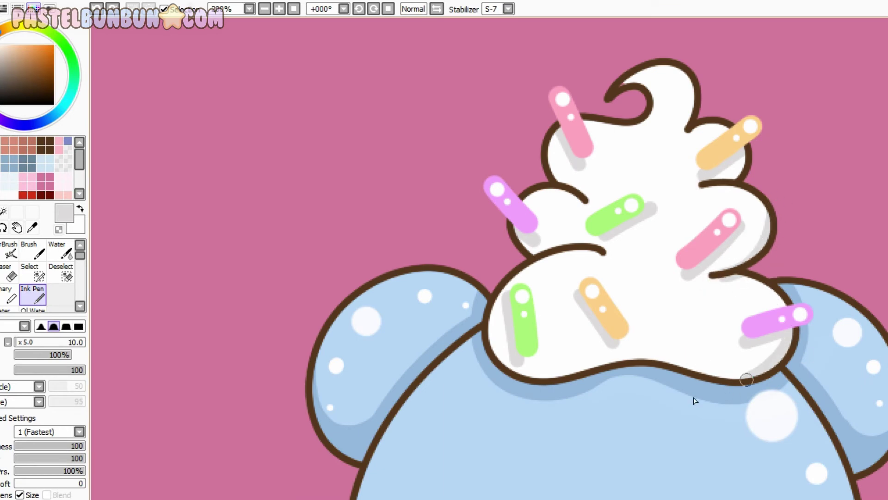
{"action": "mouse_move", "coordinate": [484, 326]}
{"action": "left_mouse_down"}
{"action": "mouse_move", "coordinate": [515, 375]}
{"action": "mouse_move", "coordinate": [599, 385]}
{"action": "mouse_move", "coordinate": [547, 382]}
{"action": "mouse_move", "coordinate": [715, 372]}
{"action": "left_mouse_up"}
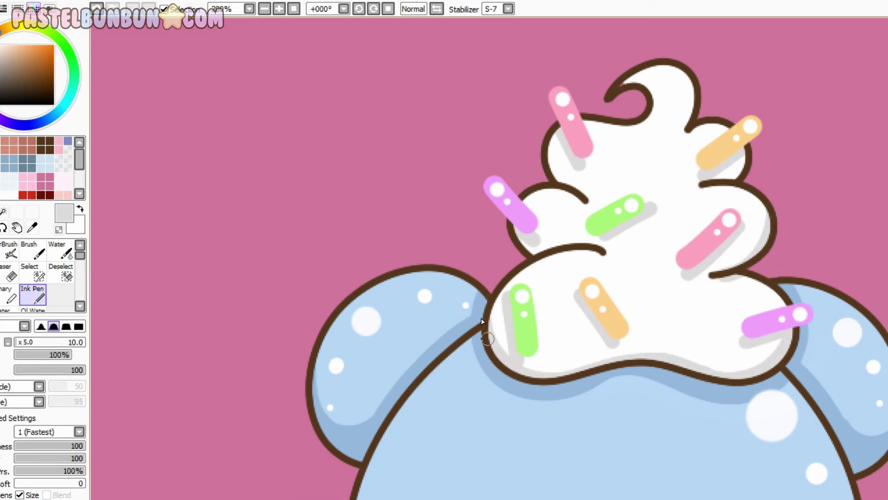
{"action": "left_click_drag", "start_coordinate": [513, 277], "coordinate": [598, 255]}
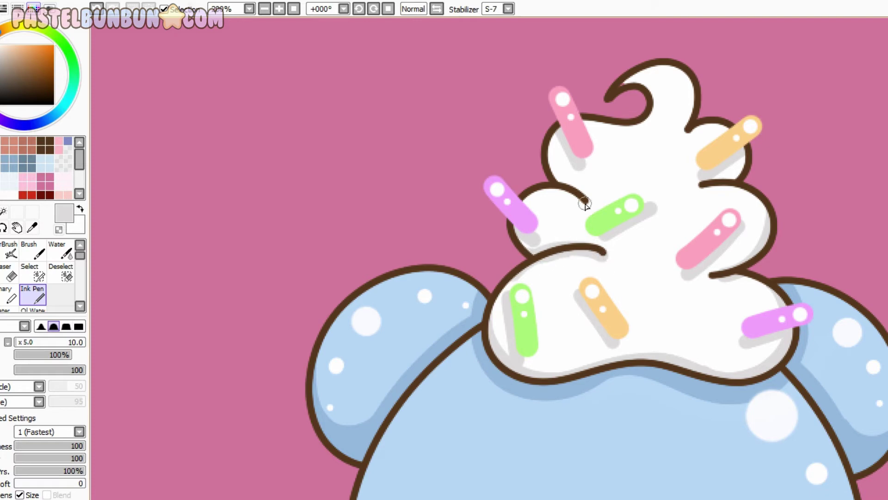
Step: Shade the whipped cream's curl and upper tiers in light grey, refining the shadow edges with white at size 5
{"action": "left_click_drag", "start_coordinate": [585, 203], "coordinate": [581, 198]}
{"action": "scroll", "coordinate": [42, 275], "scroll_direction": "down", "scroll_amount": 1}
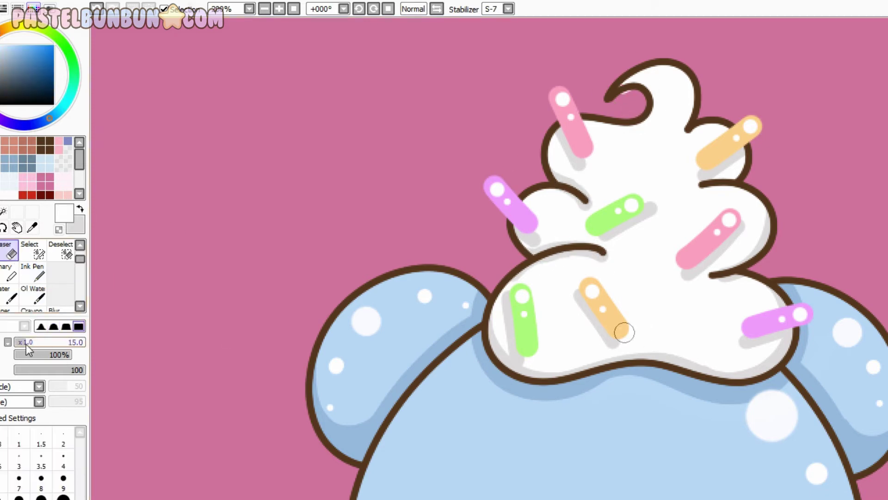
{"action": "left_click_drag", "start_coordinate": [637, 88], "coordinate": [662, 118]}
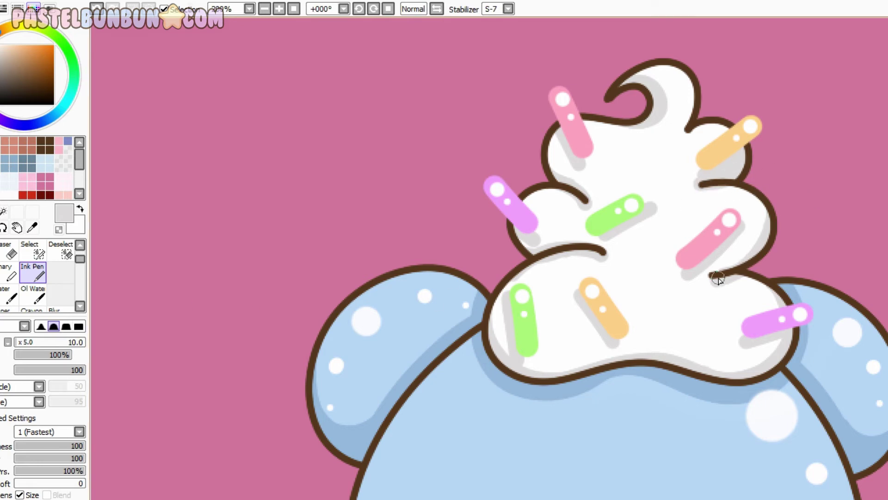
{"action": "key", "text": "x"}
{"action": "left_click_drag", "start_coordinate": [532, 260], "coordinate": [611, 257]}
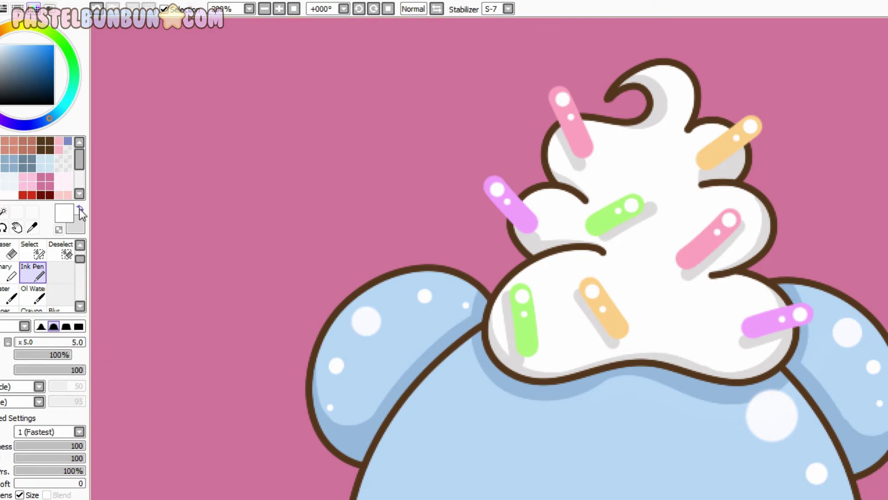
Step: Colour the tongue light pink and the inside of the mouth a darker, muted pink
{"action": "scroll", "coordinate": [857, 409], "scroll_direction": "down", "scroll_amount": 3}
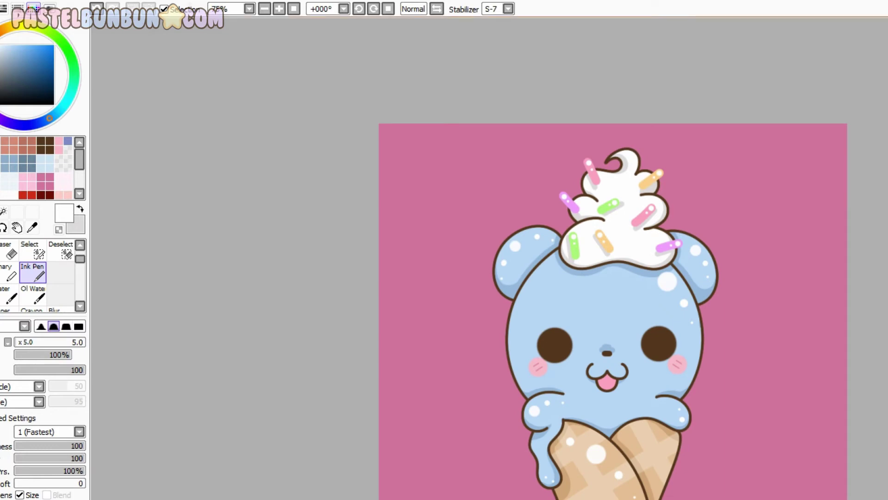
{"action": "scroll", "coordinate": [636, 423], "scroll_direction": "up", "scroll_amount": 2}
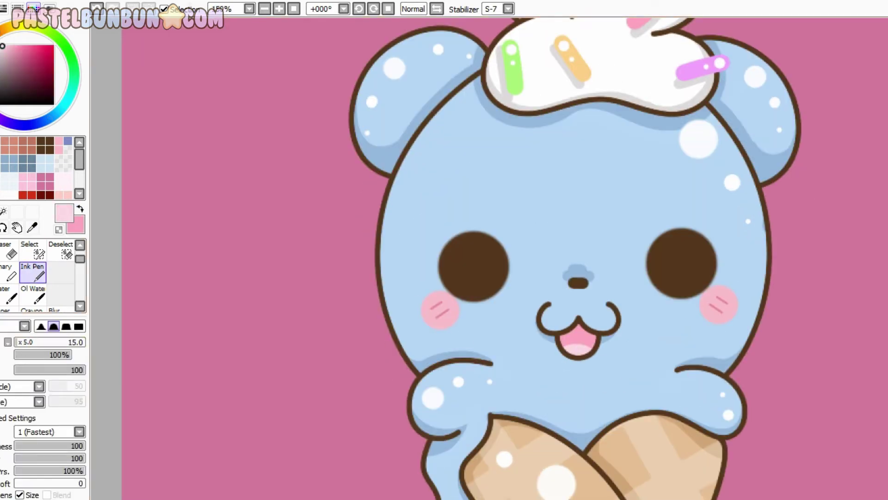
{"action": "left_click_drag", "start_coordinate": [565, 337], "coordinate": [591, 338]}
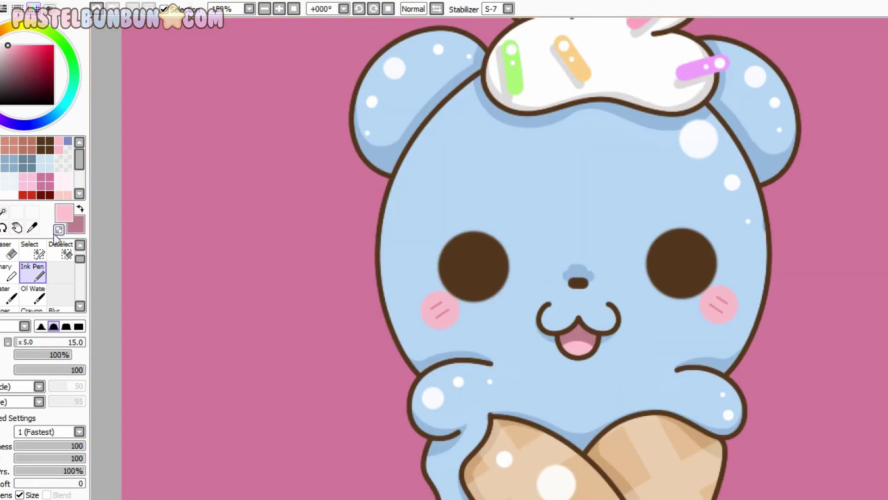
Step: Paint a curved light brown reflection at size 10 in the left eye, move it to the eye's lower part and copy it to the right eye
{"action": "left_click", "coordinate": [487, 287], "text": "alt"}
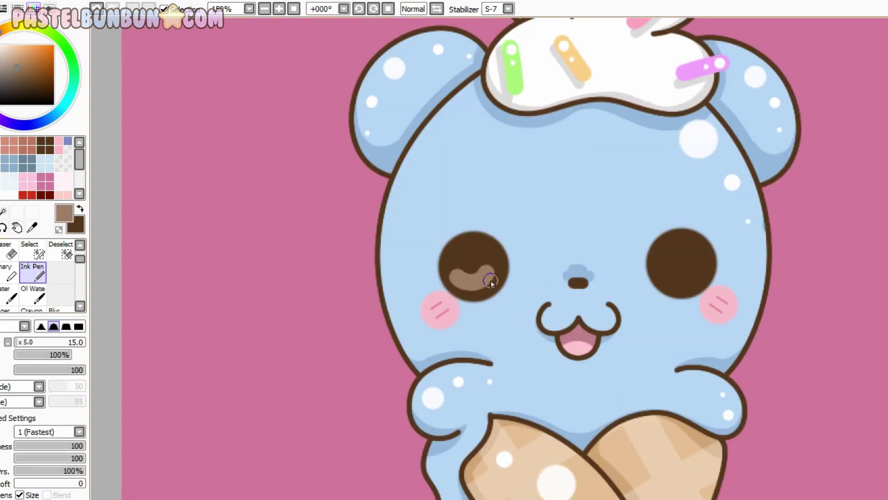
{"action": "key", "text": "bracketleft"}
{"action": "scroll", "coordinate": [475, 277], "scroll_direction": "up", "scroll_amount": 1}
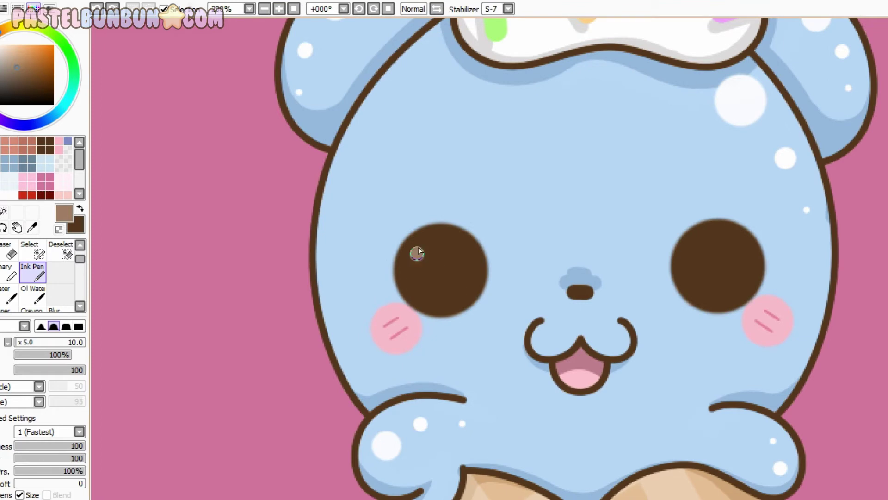
{"action": "left_click_drag", "start_coordinate": [418, 253], "coordinate": [463, 245]}
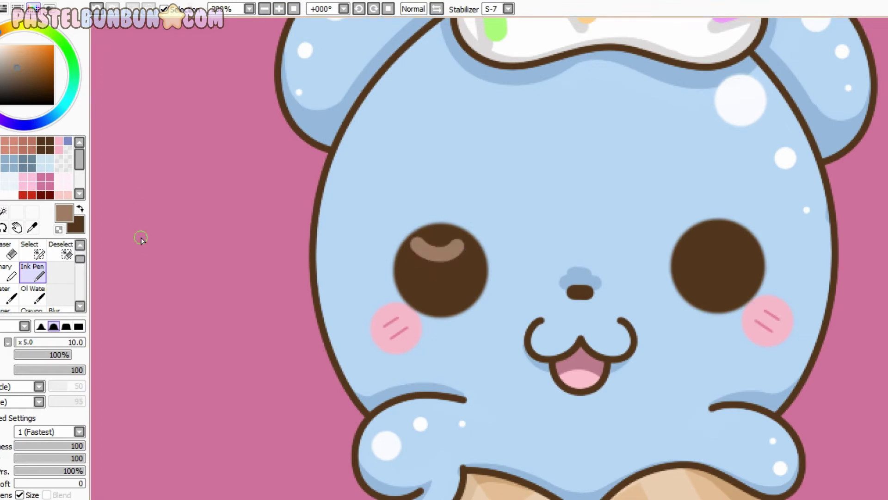
{"action": "left_click_drag", "start_coordinate": [141, 239], "coordinate": [141, 282]}
{"action": "left_click_drag", "start_coordinate": [447, 300], "coordinate": [729, 298]}
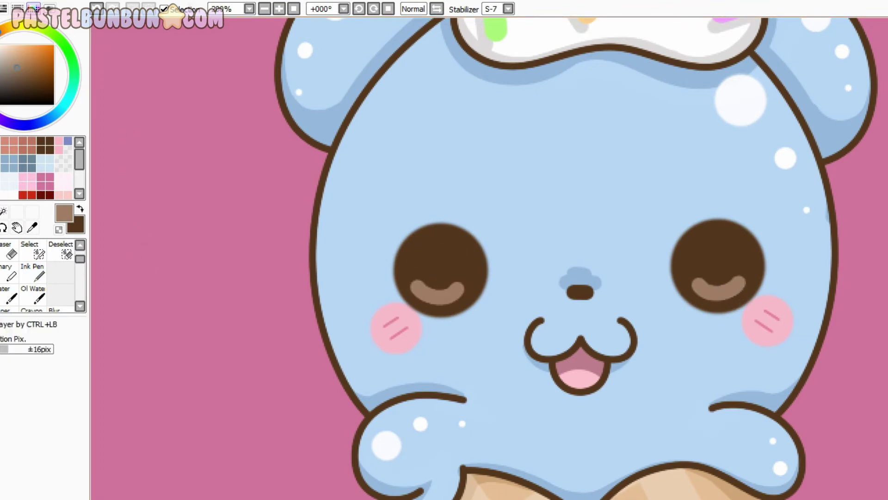
Step: Add a round white highlight to the upper left of each eye with the Ink Pen at size 20
{"action": "left_click", "coordinate": [33, 273]}
{"action": "left_click", "coordinate": [425, 252]}
{"action": "left_click", "coordinate": [708, 260]}
{"action": "key", "text": "minus"}
{"action": "key", "text": "minus"}
{"action": "key", "text": "minus"}
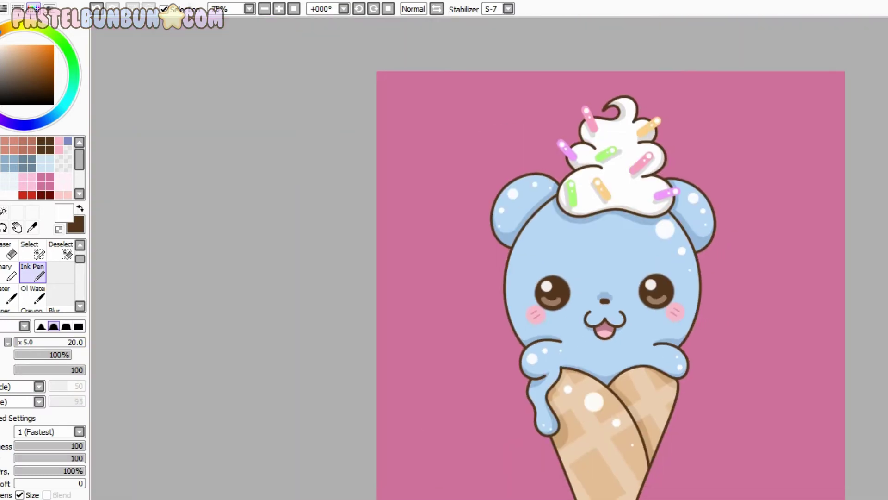
Step: Change the pink background to white and add dark brown line detail to the cone with the Ink Pen at size 5 and 0% minimum size
{"action": "key", "text": "plus"}
{"action": "key", "text": "plus"}
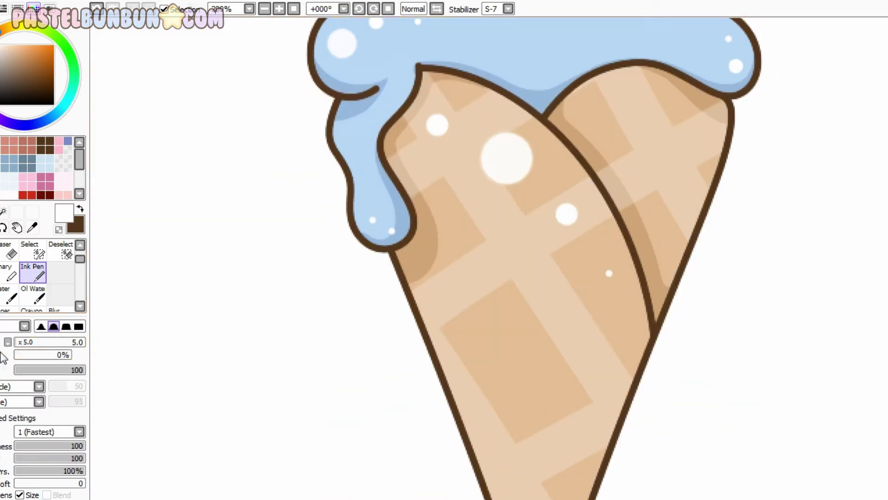
{"action": "key", "text": "x"}
{"action": "key", "text": "plus"}
{"action": "key", "text": "plus"}
{"action": "mouse_move", "coordinate": [486, 407]}
{"action": "left_mouse_down"}
{"action": "mouse_move", "coordinate": [477, 446]}
{"action": "mouse_move", "coordinate": [625, 367]}
{"action": "mouse_move", "coordinate": [778, 254]}
{"action": "mouse_move", "coordinate": [879, 153]}
{"action": "left_mouse_up"}
{"action": "key", "text": "minus"}
{"action": "key", "text": "minus"}
{"action": "key", "text": "minus"}
{"action": "key", "text": "Delete"}
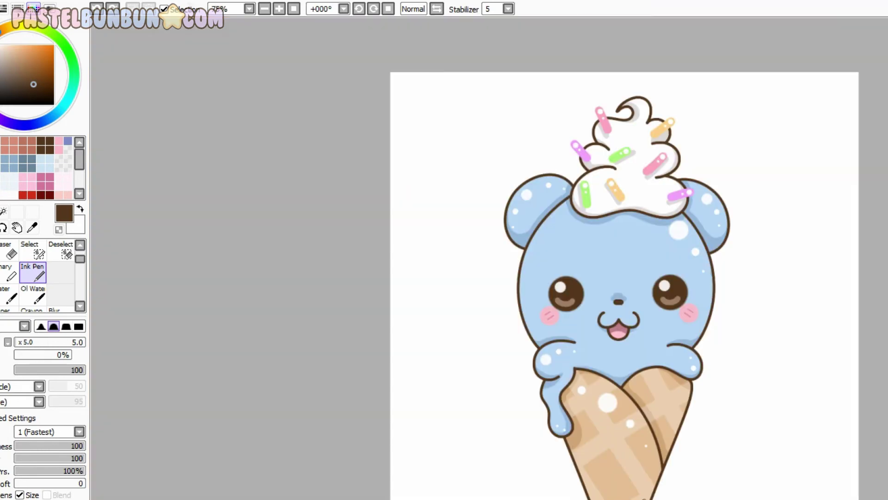
Step: Rotate, enlarge and position the scanned full-body bear sketch more upright on the canvas, and lower its opacity
{"action": "key", "text": "ctrl"}
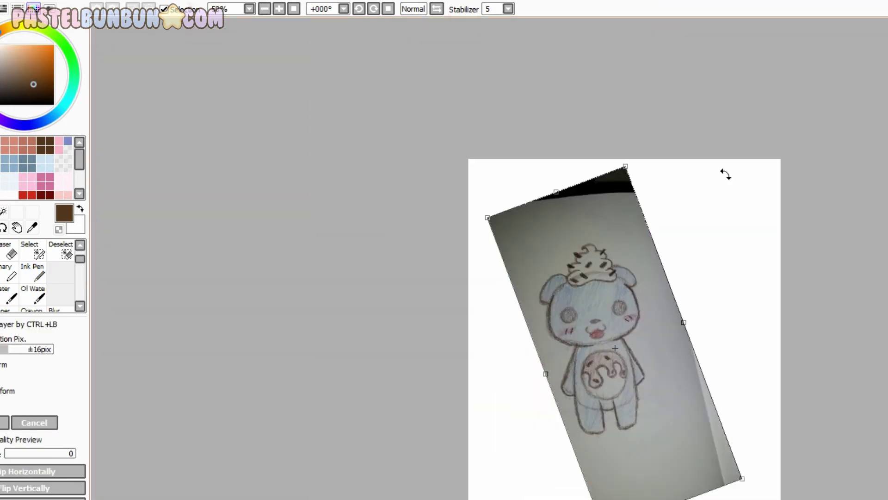
{"action": "left_click_drag", "start_coordinate": [724, 175], "coordinate": [712, 116]}
{"action": "left_click_drag", "start_coordinate": [680, 282], "coordinate": [673, 264]}
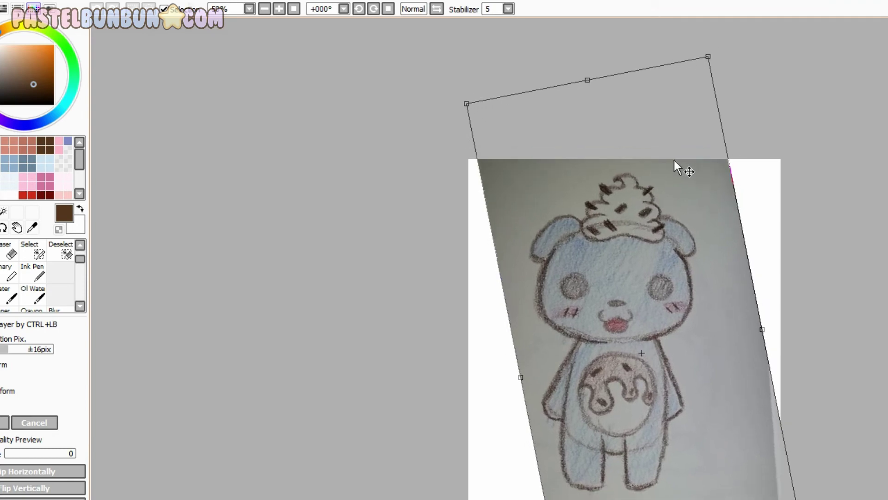
{"action": "key", "text": "Return"}
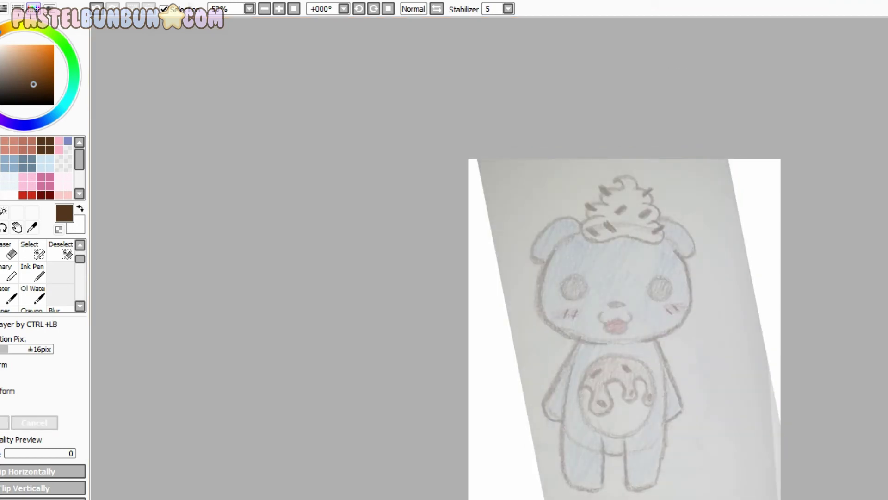
Step: Ink one side of the new bear's head in dark brown at size 5 and place a mirrored copy on the opposite side
{"action": "left_click", "coordinate": [39, 278]}
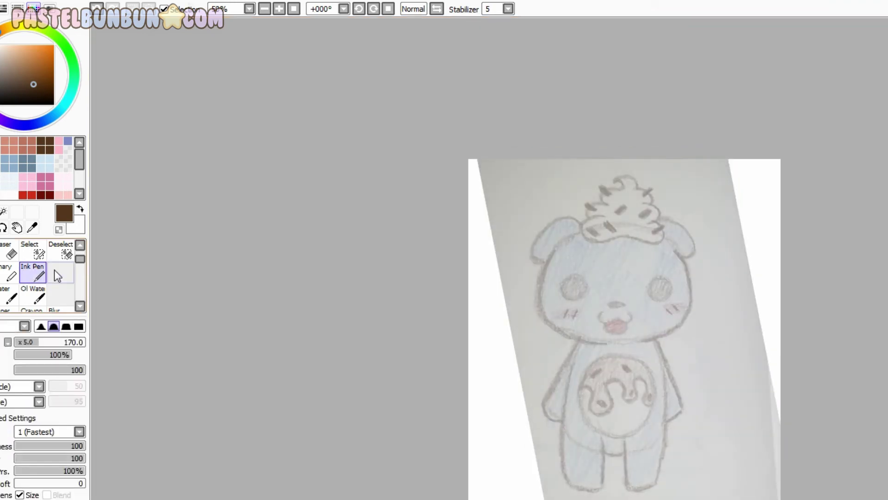
{"action": "scroll", "coordinate": [636, 300], "scroll_direction": "up", "scroll_amount": 2}
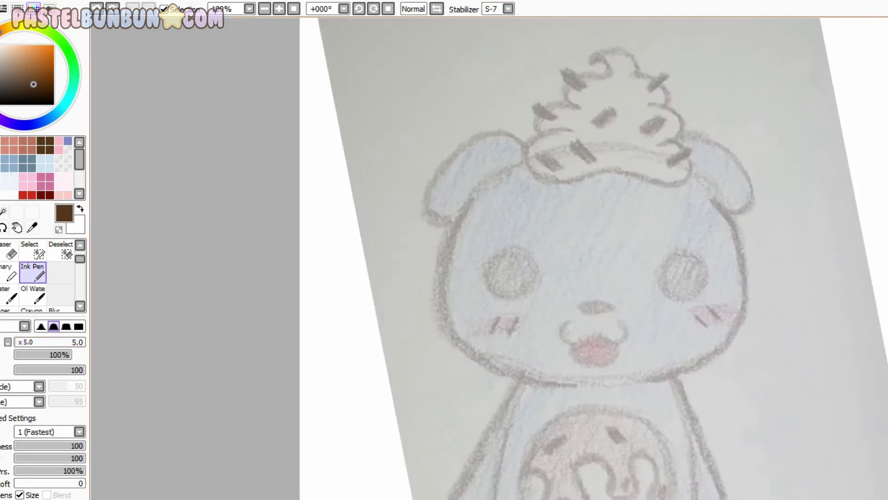
{"action": "left_click_drag", "start_coordinate": [418, 176], "coordinate": [531, 126]}
{"action": "key", "text": "ctrl+z"}
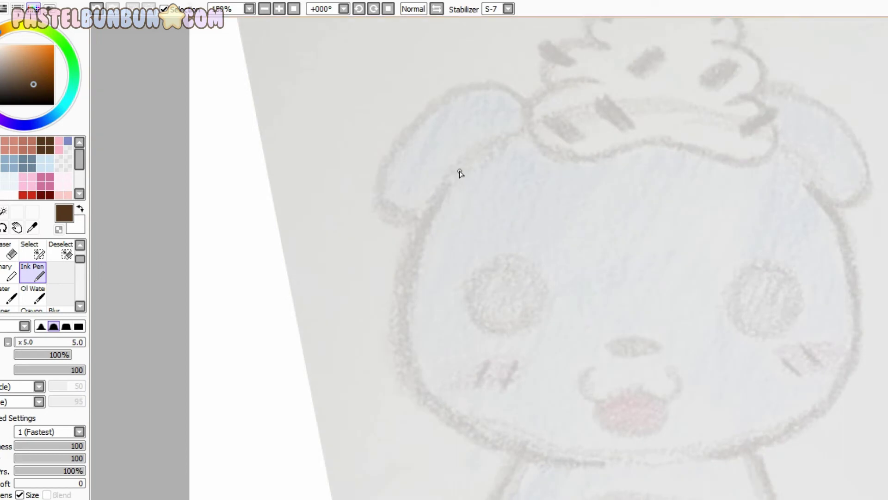
{"action": "mouse_move", "coordinate": [807, 181]}
{"action": "left_mouse_down"}
{"action": "mouse_move", "coordinate": [839, 243]}
{"action": "mouse_move", "coordinate": [843, 231]}
{"action": "mouse_move", "coordinate": [687, 458]}
{"action": "left_mouse_up"}
{"action": "key", "text": "ctrl+z"}
{"action": "key", "text": "ctrl+z"}
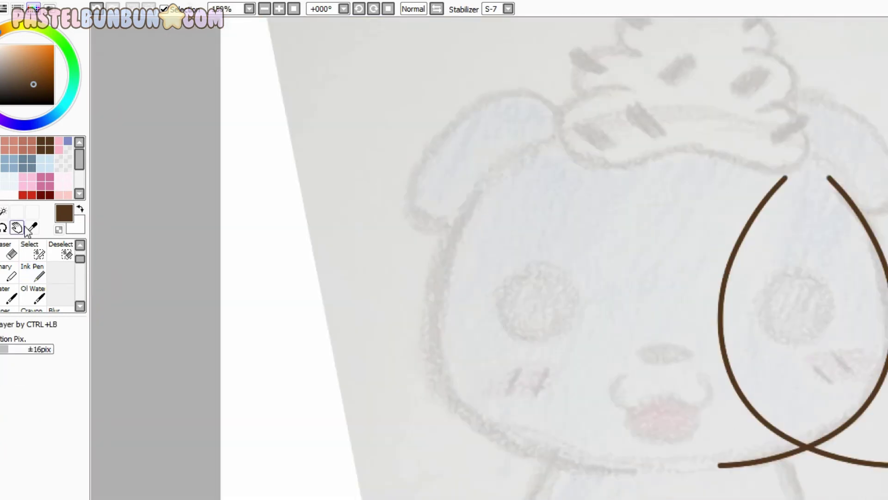
{"action": "left_click_drag", "start_coordinate": [763, 338], "coordinate": [486, 338]}
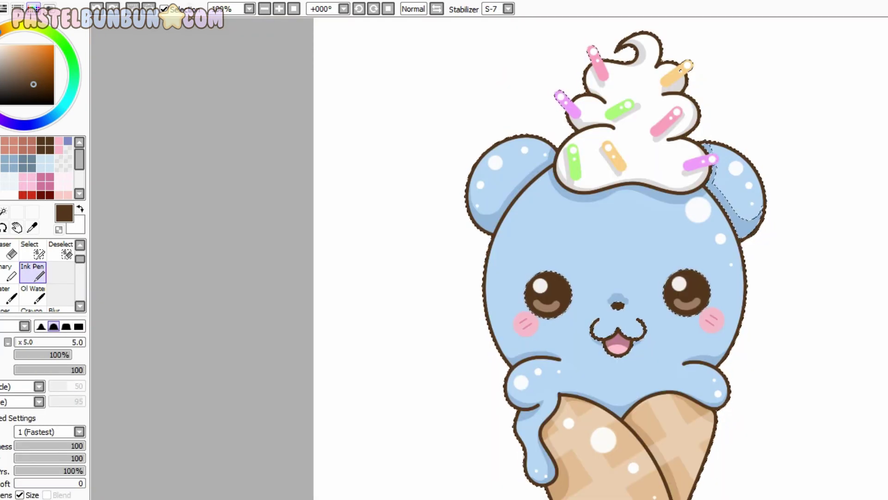
{"action": "key", "text": "ctrl+d"}
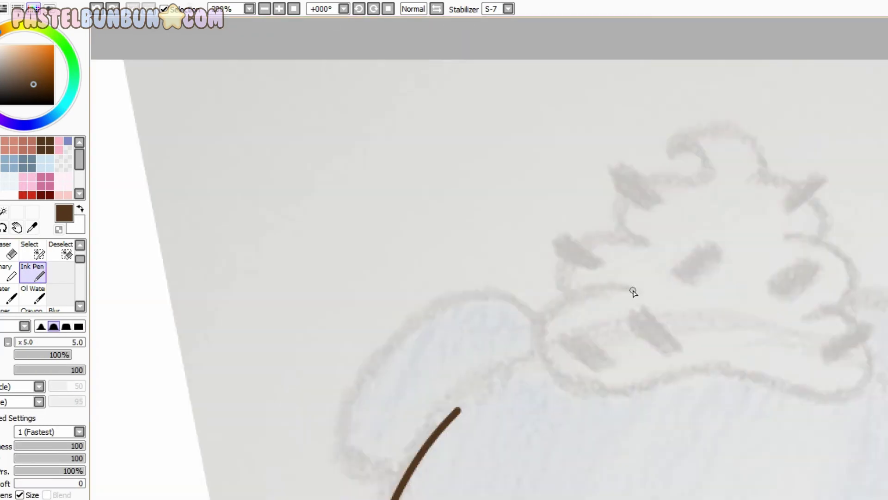
{"action": "left_click_drag", "start_coordinate": [636, 291], "coordinate": [826, 314]}
{"action": "key", "text": "ctrl+z"}
{"action": "mouse_move", "coordinate": [779, 235]}
{"action": "left_mouse_down"}
{"action": "mouse_move", "coordinate": [823, 241]}
{"action": "mouse_move", "coordinate": [803, 317]}
{"action": "left_mouse_up"}
{"action": "key", "text": "ctrl+z"}
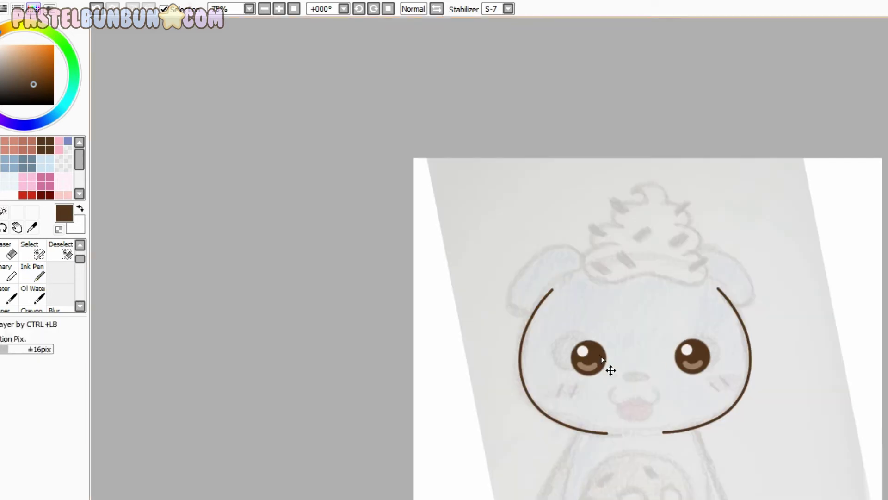
Step: Align the eyes and the scanned sketch with the inked head, and bring the two head sides slightly closer together
{"action": "left_click_drag", "start_coordinate": [610, 369], "coordinate": [676, 363]}
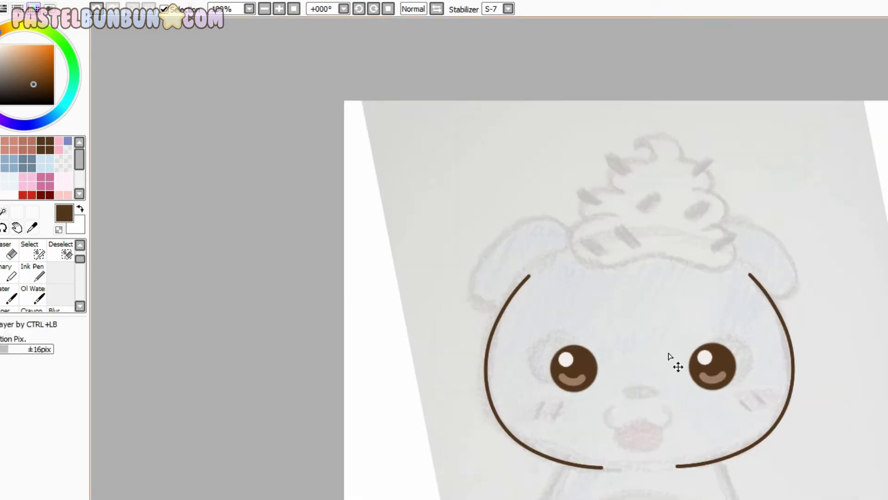
{"action": "scroll", "coordinate": [290, 288], "scroll_direction": "down", "scroll_amount": 3}
{"action": "key", "text": "Return"}
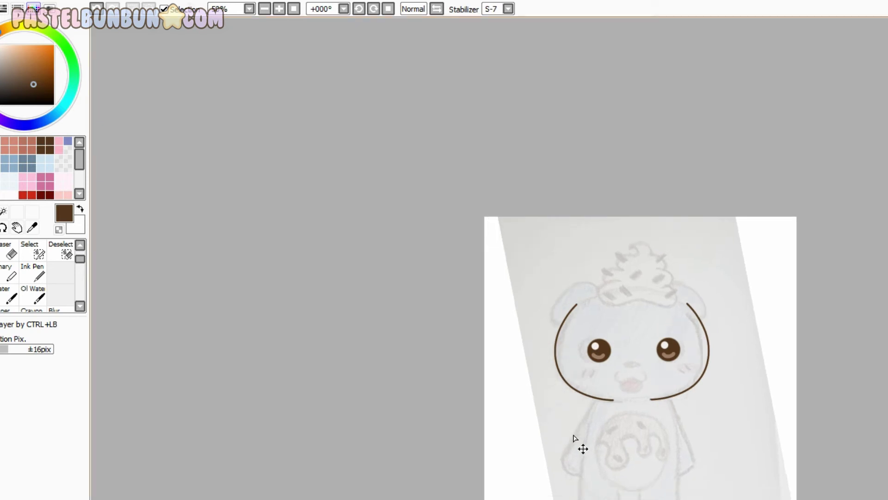
{"action": "scroll", "coordinate": [578, 440], "scroll_direction": "up", "scroll_amount": 2}
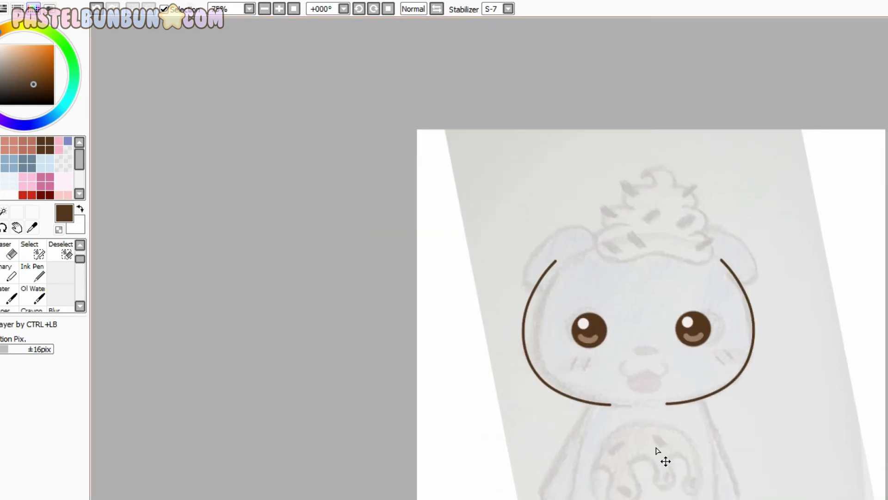
{"action": "left_click_drag", "start_coordinate": [555, 261], "coordinate": [571, 396]}
{"action": "left_click_drag", "start_coordinate": [722, 260], "coordinate": [755, 362]}
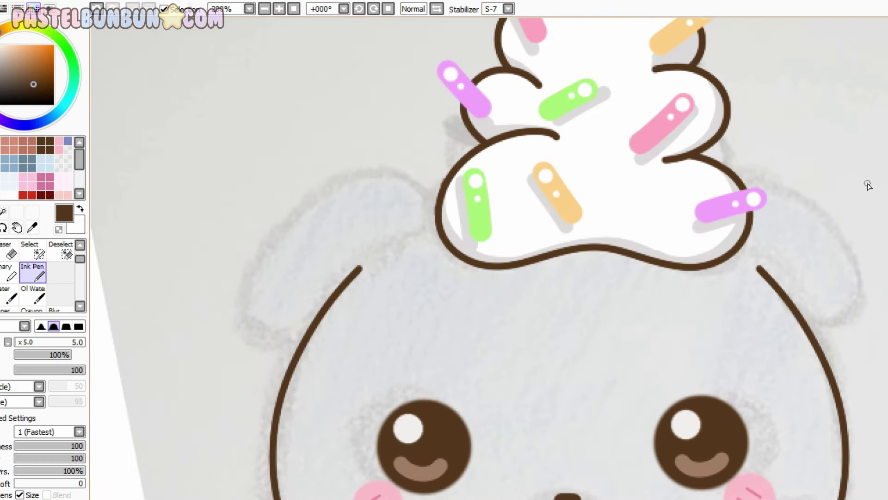
Step: Ink one rounded ear beside the whipped cream in dark brown at size 5 and position a mirrored copy on the opposite side
{"action": "left_click_drag", "start_coordinate": [297, 258], "coordinate": [327, 369]}
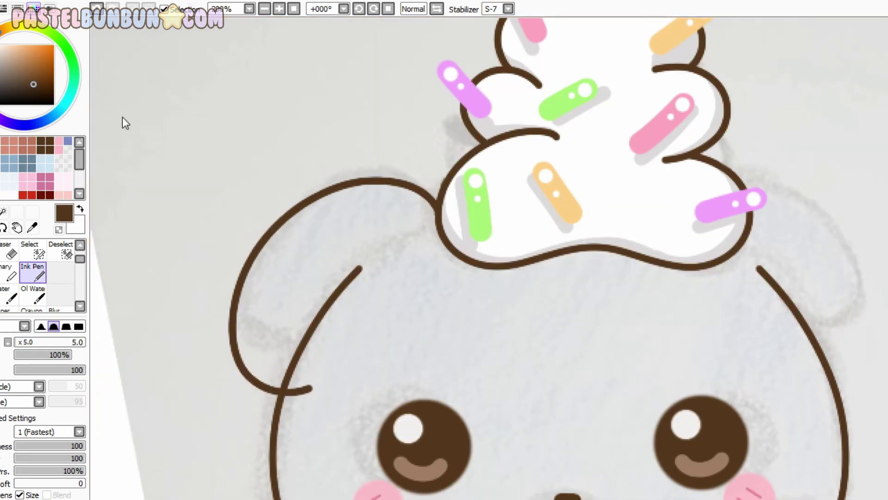
{"action": "key", "text": "ctrl"}
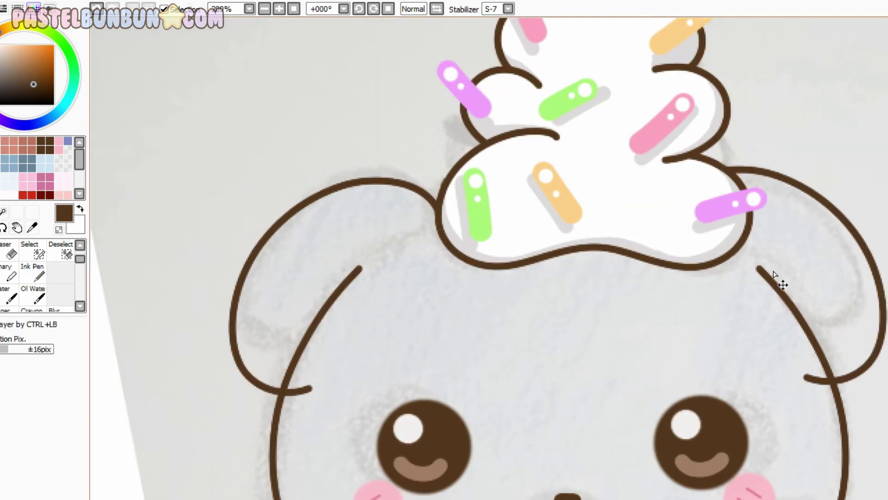
{"action": "left_click_drag", "start_coordinate": [765, 276], "coordinate": [829, 283]}
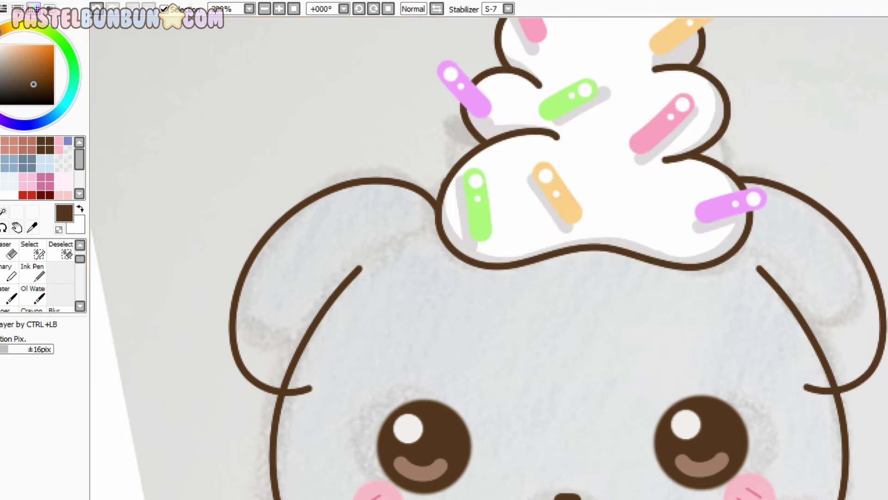
Step: Erase the ear ends that overlap the head and shorten the upper ends of the head outline
{"action": "left_click", "coordinate": [7, 257]}
{"action": "scroll", "coordinate": [526, 312], "scroll_direction": "down", "scroll_amount": 3}
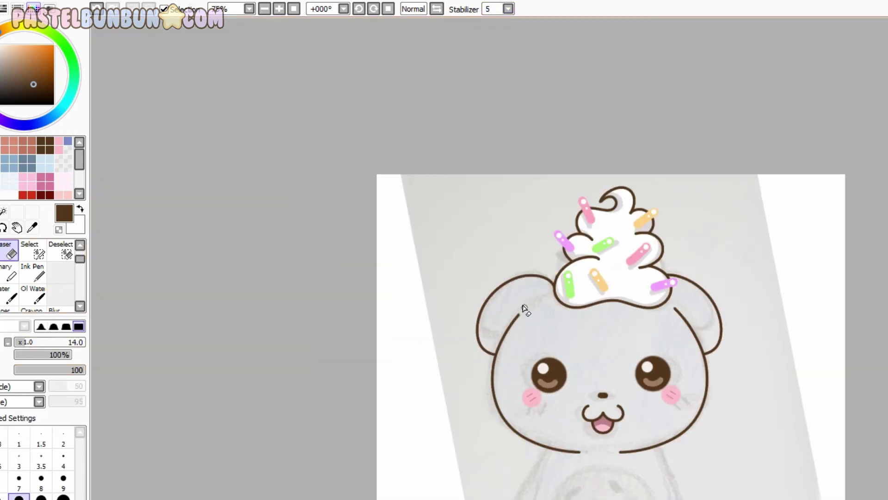
{"action": "scroll", "coordinate": [445, 314], "scroll_direction": "up", "scroll_amount": 3}
{"action": "scroll", "coordinate": [405, 308], "scroll_direction": "down", "scroll_amount": 3}
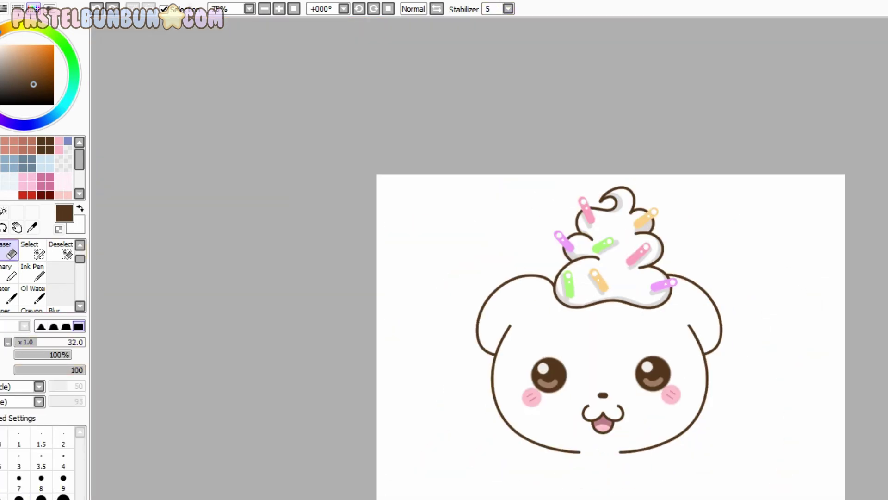
{"action": "scroll", "coordinate": [489, 259], "scroll_direction": "up", "scroll_amount": 3}
Step: Ink one body side and inner leg at size 5, position a mirrored copy opposite, and join the legs with a shallow curve
{"action": "key", "text": "n"}
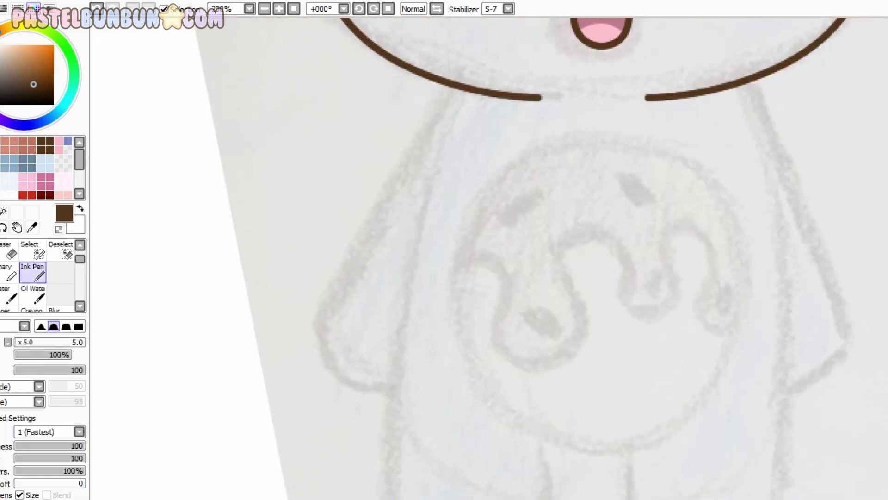
{"action": "scroll", "coordinate": [463, 278], "scroll_direction": "down", "scroll_amount": 1}
{"action": "mouse_move", "coordinate": [496, 164]}
{"action": "left_mouse_down"}
{"action": "mouse_move", "coordinate": [458, 333]}
{"action": "mouse_move", "coordinate": [469, 498]}
{"action": "left_mouse_up"}
{"action": "left_click_drag", "start_coordinate": [579, 396], "coordinate": [584, 443]}
{"action": "scroll", "coordinate": [583, 443], "scroll_direction": "up", "scroll_amount": 1}
{"action": "scroll", "coordinate": [166, 85], "scroll_direction": "down", "scroll_amount": 1}
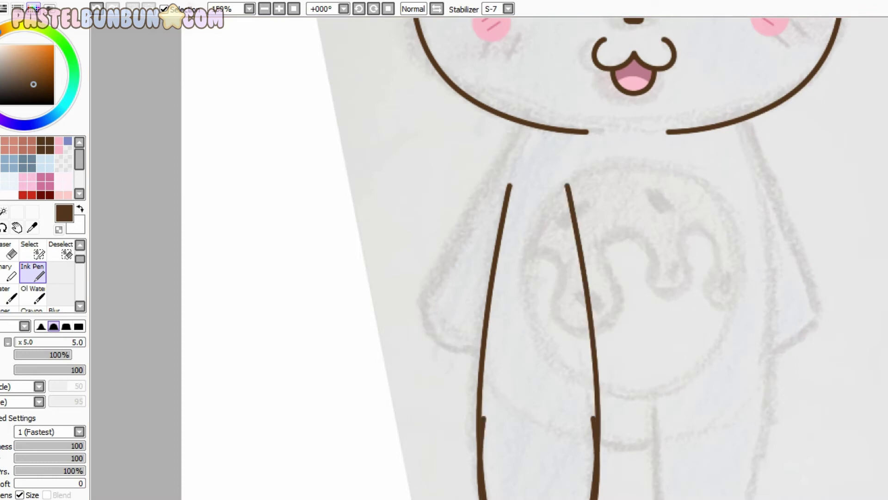
{"action": "left_click_drag", "start_coordinate": [580, 385], "coordinate": [764, 385]}
{"action": "key", "text": "n"}
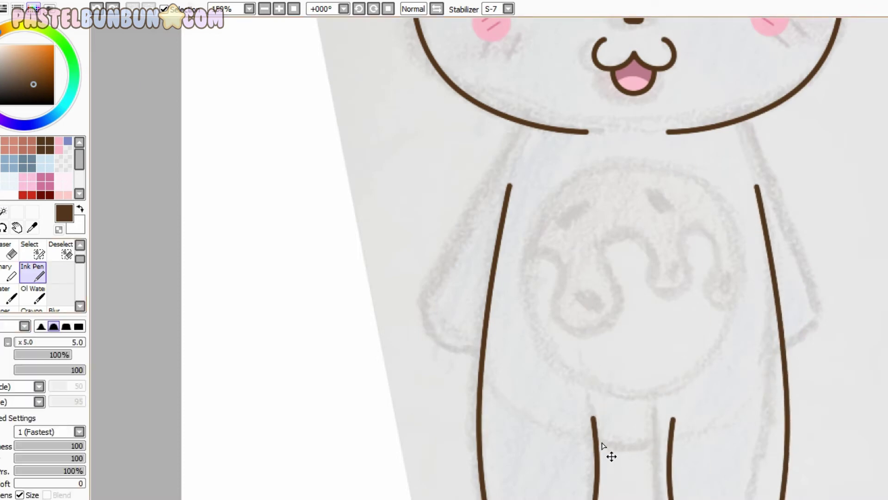
{"action": "left_click_drag", "start_coordinate": [580, 437], "coordinate": [684, 434]}
Step: Ink one arm from the head's underside to the body side and position a mirrored copy on the opposite side
{"action": "mouse_move", "coordinate": [522, 125]}
{"action": "left_mouse_down"}
{"action": "mouse_move", "coordinate": [427, 303]}
{"action": "mouse_move", "coordinate": [417, 304]}
{"action": "mouse_move", "coordinate": [504, 344]}
{"action": "left_mouse_up"}
{"action": "key", "text": "ctrl+z"}
{"action": "key", "text": "ctrl+y"}
{"action": "key", "text": "v"}
{"action": "left_click_drag", "start_coordinate": [770, 254], "coordinate": [790, 273]}
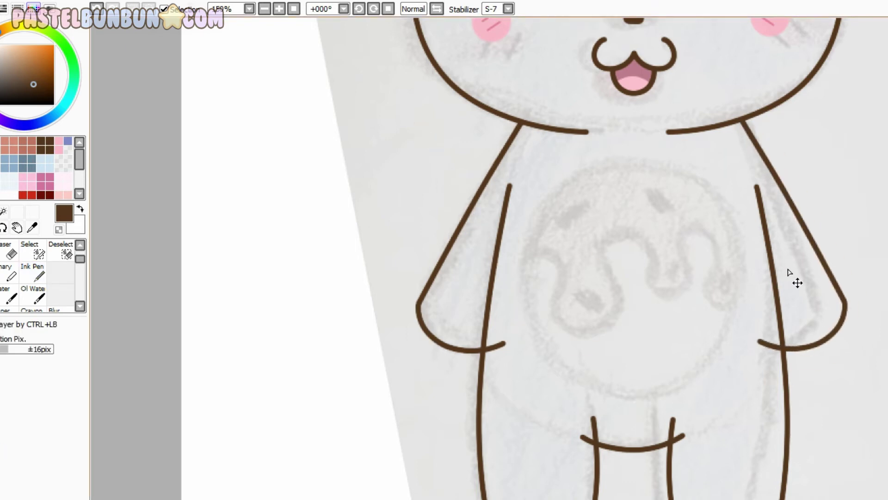
Step: Erase the overshooting ends of the curve between the legs and of both arms with the Eraser at size 32
{"action": "key", "text": "e"}
{"action": "left_click_drag", "start_coordinate": [575, 440], "coordinate": [593, 442]}
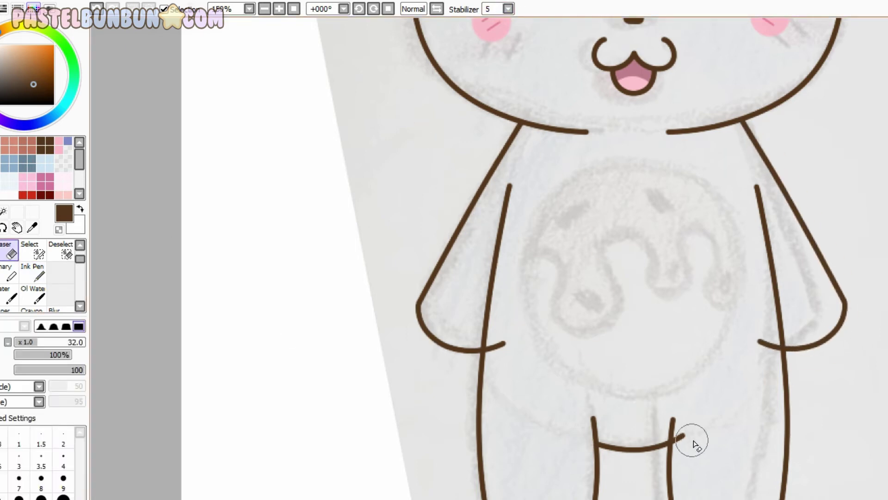
{"action": "key", "text": "v"}
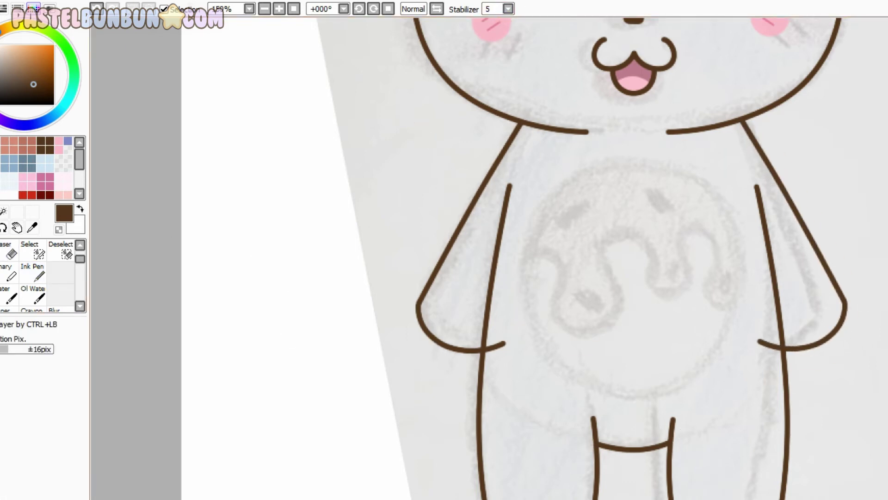
{"action": "key", "text": "e"}
{"action": "left_click_drag", "start_coordinate": [483, 346], "coordinate": [504, 344]}
{"action": "left_click_drag", "start_coordinate": [759, 341], "coordinate": [783, 348]}
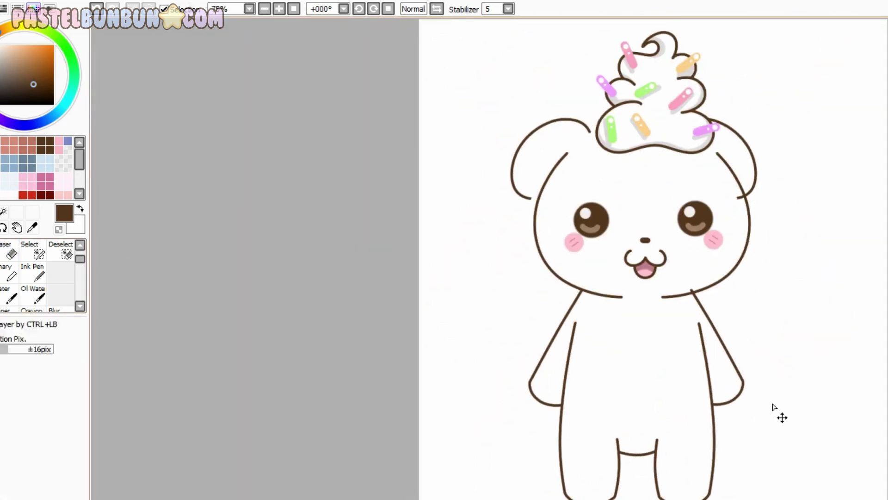
Step: Reposition the body, arms and ears so they sit centred on the head
{"action": "mouse_move", "coordinate": [773, 406]}
{"action": "left_mouse_down"}
{"action": "mouse_move", "coordinate": [684, 387]}
{"action": "mouse_move", "coordinate": [698, 392]}
{"action": "mouse_move", "coordinate": [708, 490]}
{"action": "left_mouse_up"}
{"action": "key", "text": "e"}
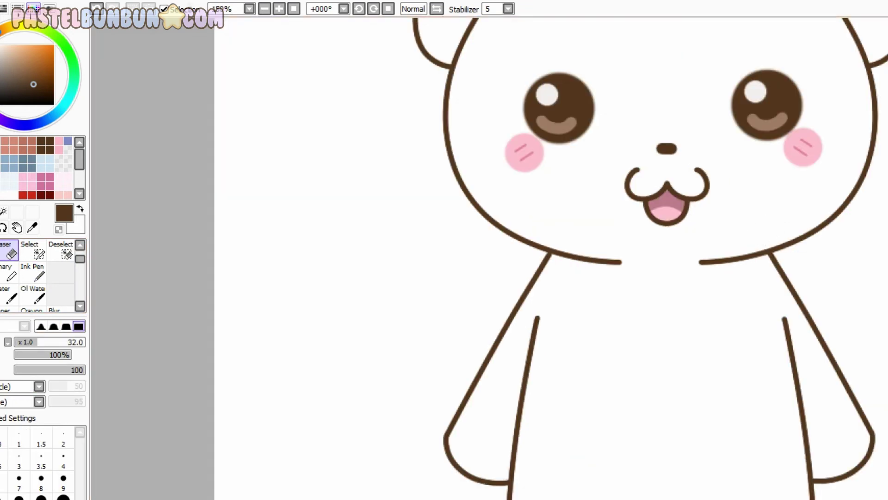
{"action": "key", "text": "minus"}
{"action": "key", "text": "minus"}
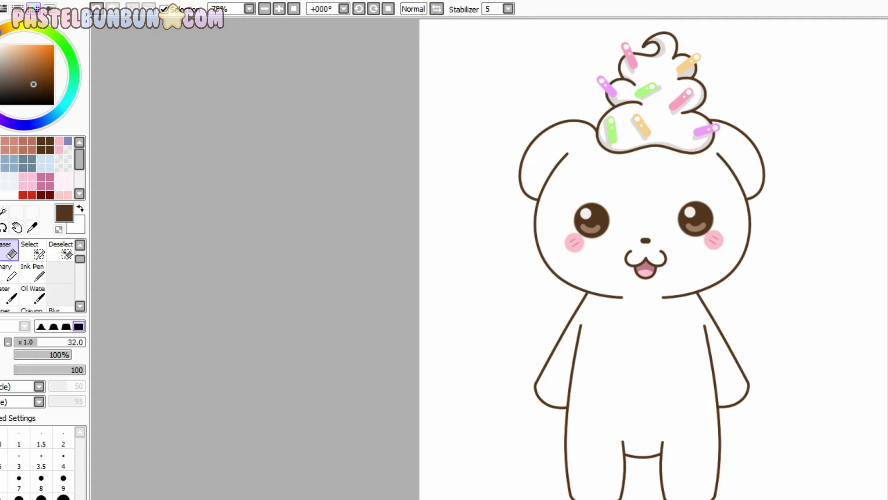
{"action": "mouse_move", "coordinate": [650, 139]}
{"action": "left_mouse_down"}
{"action": "mouse_move", "coordinate": [650, 123]}
{"action": "mouse_move", "coordinate": [653, 139]}
{"action": "left_mouse_up"}
Step: Try to ink a wavy drip line across the tummy with the Ink Pen at size 5, and undo it
{"action": "scroll", "coordinate": [636, 400], "scroll_direction": "up", "scroll_amount": 2}
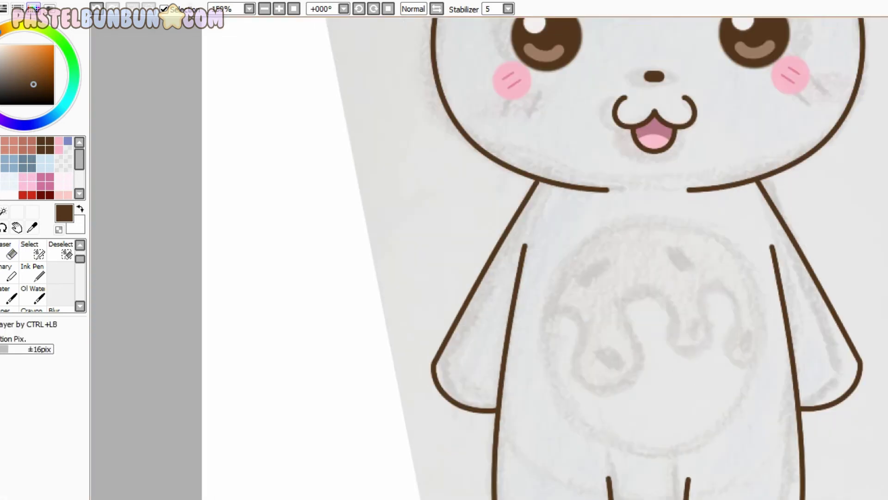
{"action": "left_click", "coordinate": [32, 273]}
{"action": "scroll", "coordinate": [545, 181], "scroll_direction": "up", "scroll_amount": 1}
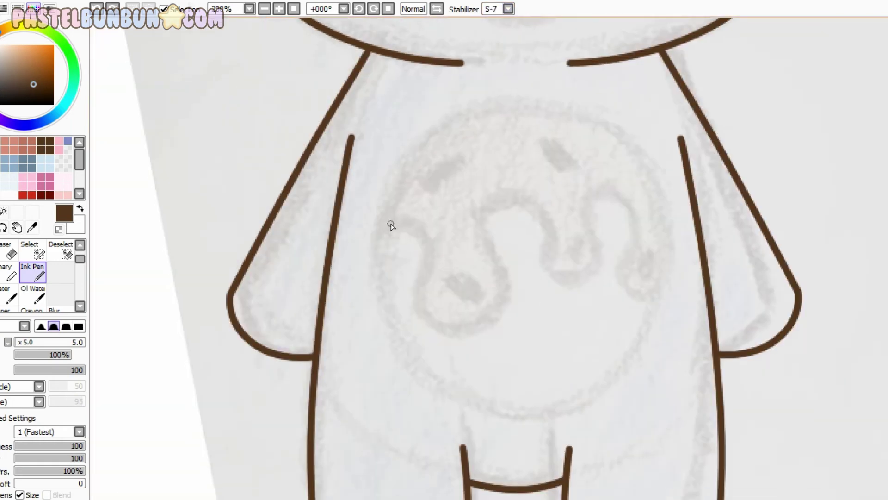
{"action": "left_click_drag", "start_coordinate": [383, 227], "coordinate": [642, 333]}
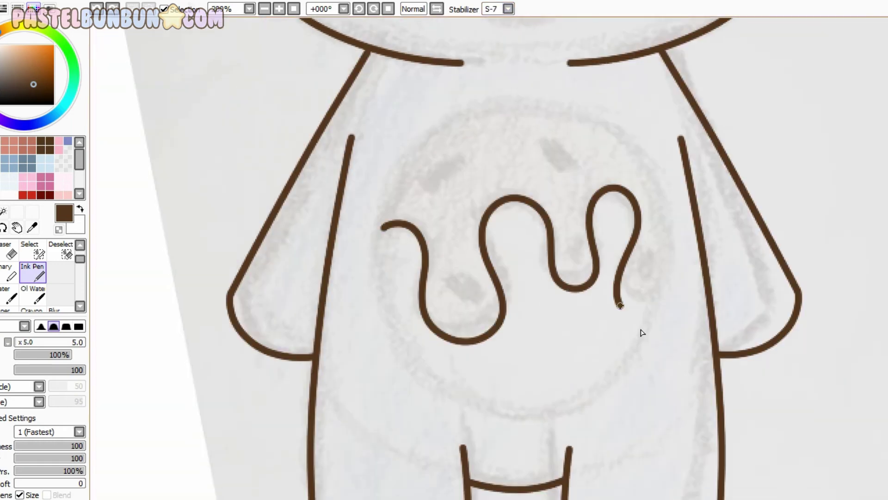
{"action": "key", "text": "ctrl+z"}
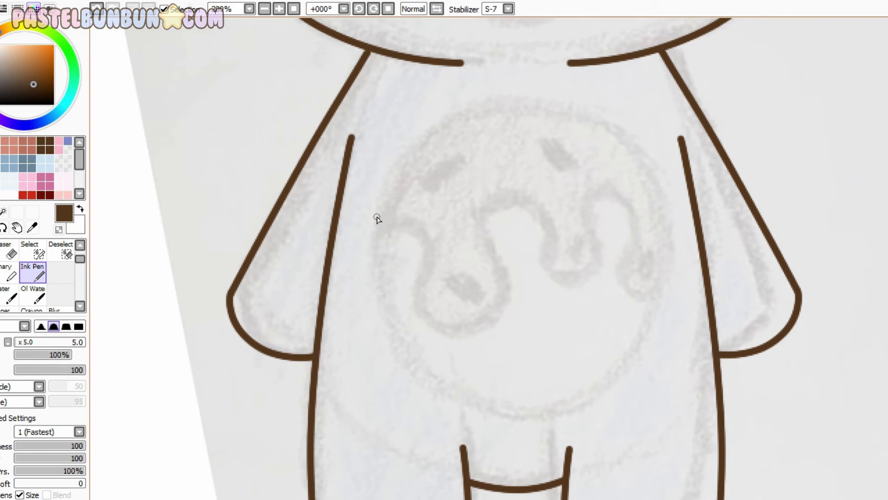
Step: Try to ink the tummy drips again with a rounded drip at each outer end, and undo the attempts
{"action": "mouse_move", "coordinate": [376, 218]}
{"action": "left_mouse_down"}
{"action": "mouse_move", "coordinate": [431, 269]}
{"action": "mouse_move", "coordinate": [625, 315]}
{"action": "mouse_move", "coordinate": [675, 287]}
{"action": "mouse_move", "coordinate": [646, 308]}
{"action": "mouse_move", "coordinate": [662, 314]}
{"action": "mouse_move", "coordinate": [673, 206]}
{"action": "left_mouse_up"}
{"action": "key", "text": "ctrl+z"}
{"action": "key", "text": "ctrl+y"}
{"action": "key", "text": "e"}
{"action": "key", "text": "e"}
{"action": "key", "text": "ctrl+z"}
{"action": "key", "text": "ctrl+y"}
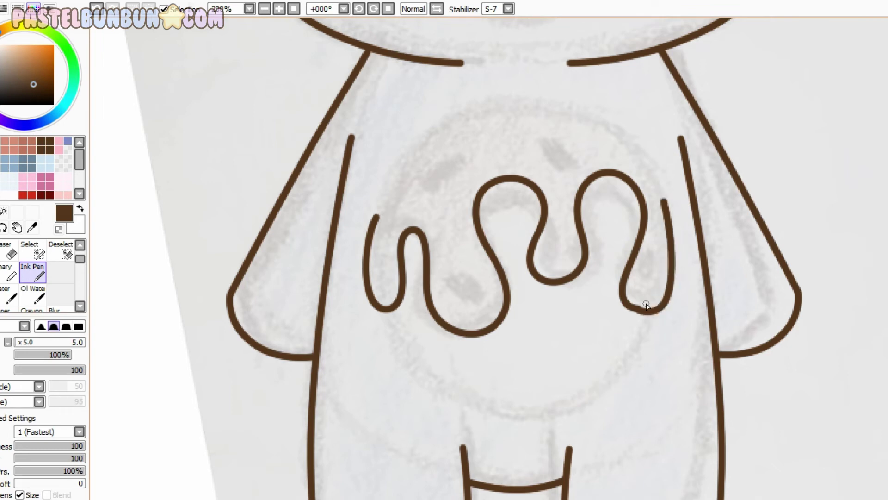
{"action": "left_click_drag", "start_coordinate": [375, 221], "coordinate": [677, 223]}
{"action": "key", "text": "ctrl+z"}
{"action": "key", "text": "ctrl+y"}
{"action": "key", "text": "ctrl+z"}
{"action": "key", "text": "ctrl+z"}
{"action": "key", "text": "ctrl+z"}
{"action": "key", "text": "ctrl+z"}
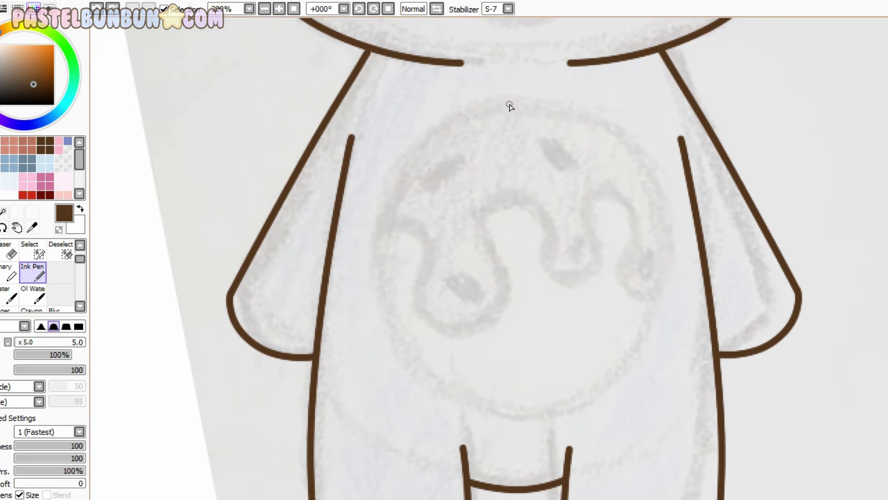
Step: Ink half of the tummy oval at size 5, position a mirrored copy opposite, and close the gaps between the halves
{"action": "left_click_drag", "start_coordinate": [498, 110], "coordinate": [504, 417]}
{"action": "left_click_drag", "start_coordinate": [506, 254], "coordinate": [666, 254]}
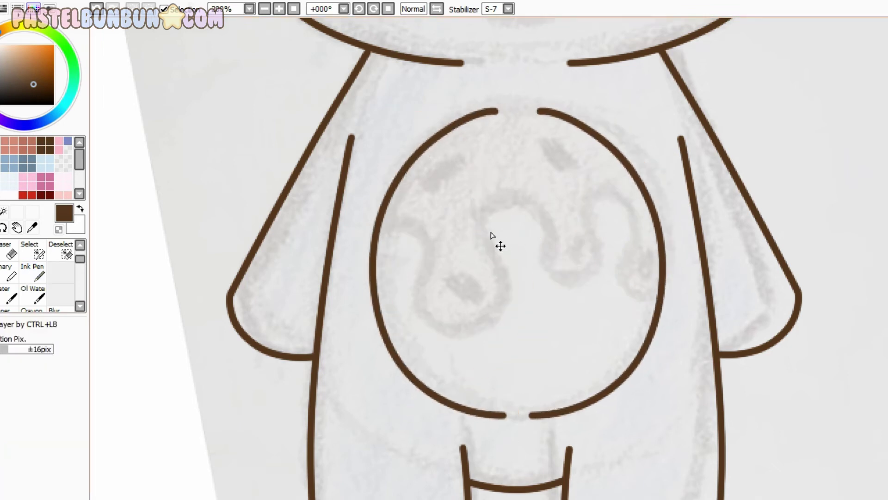
{"action": "key", "text": "n"}
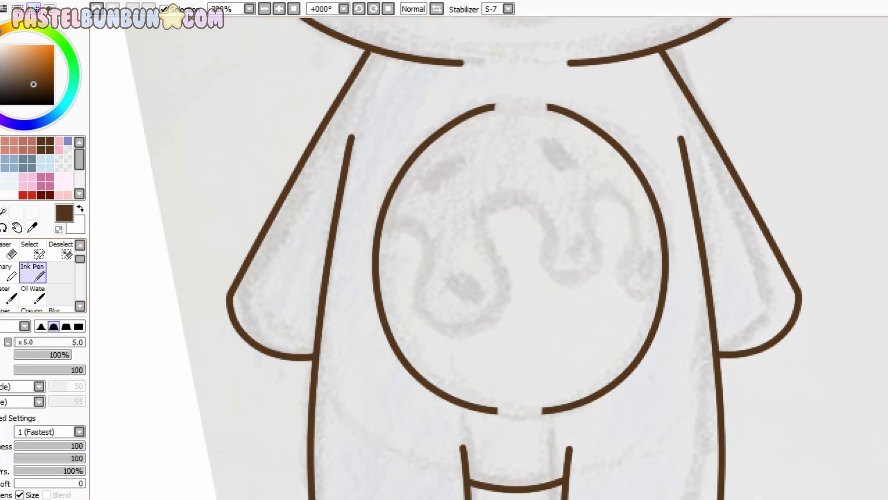
{"action": "scroll", "coordinate": [505, 345], "scroll_direction": "up", "scroll_amount": 1}
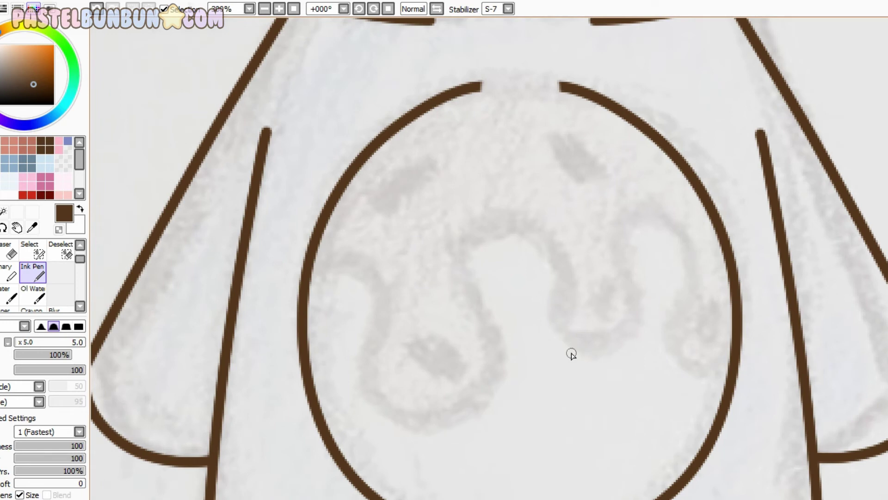
{"action": "scroll", "coordinate": [481, 87], "scroll_direction": "up", "scroll_amount": 1}
{"action": "left_click_drag", "start_coordinate": [480, 87], "coordinate": [492, 258]}
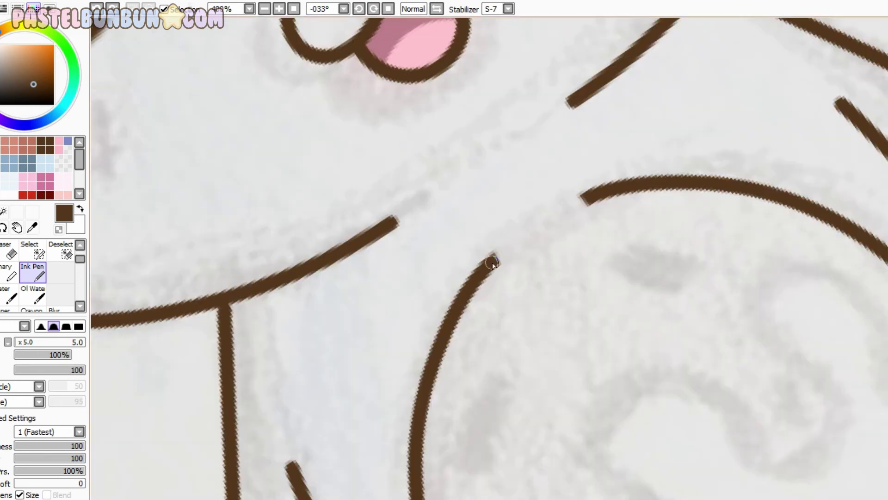
{"action": "key", "text": "e"}
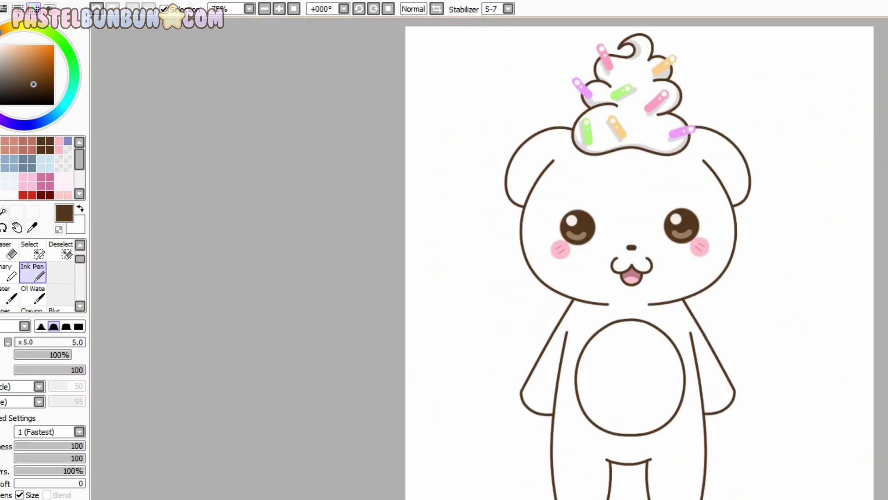
Step: Move the tummy oval slightly down and centre it on the body
{"action": "key", "text": "ctrl"}
{"action": "mouse_move", "coordinate": [655, 401]}
{"action": "left_mouse_down"}
{"action": "mouse_move", "coordinate": [643, 377]}
{"action": "mouse_move", "coordinate": [650, 409]}
{"action": "left_mouse_up"}
{"action": "scroll", "coordinate": [622, 333], "scroll_direction": "up", "scroll_amount": 2}
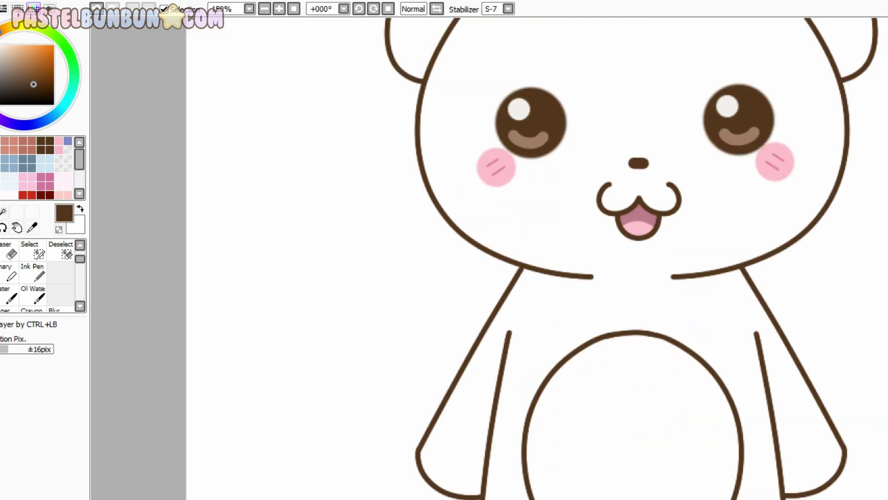
Step: Try to ink a drip line with a tall central arch inside the tummy oval, and undo it
{"action": "scroll", "coordinate": [462, 212], "scroll_direction": "up", "scroll_amount": 3}
{"action": "key", "text": "n"}
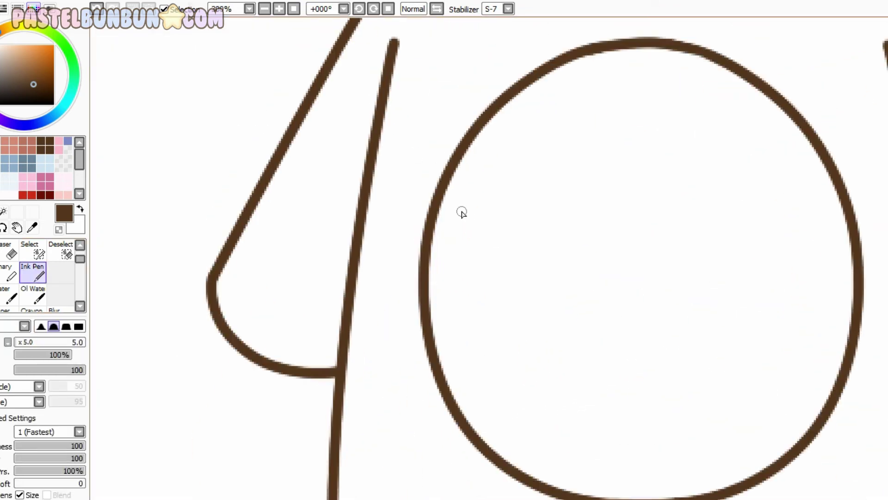
{"action": "mouse_move", "coordinate": [431, 312]}
{"action": "left_mouse_down"}
{"action": "mouse_move", "coordinate": [487, 295]}
{"action": "mouse_move", "coordinate": [477, 273]}
{"action": "mouse_move", "coordinate": [574, 174]}
{"action": "mouse_move", "coordinate": [720, 212]}
{"action": "mouse_move", "coordinate": [854, 317]}
{"action": "left_mouse_up"}
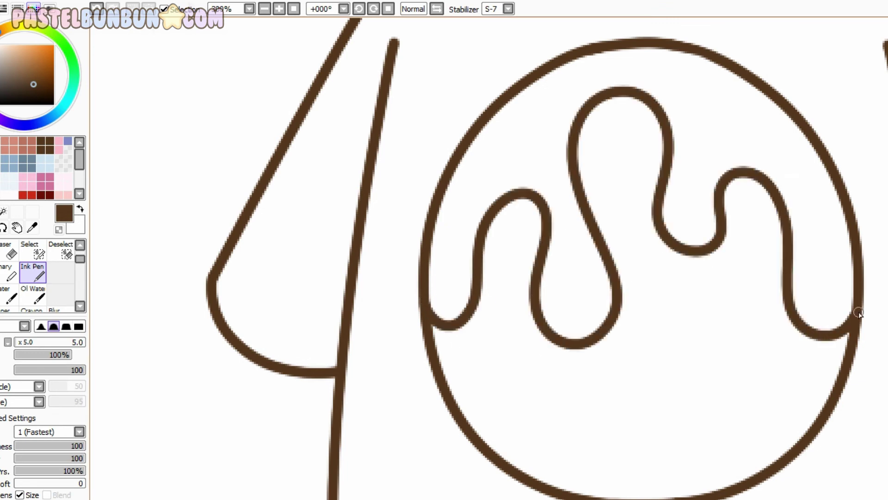
{"action": "scroll", "coordinate": [854, 317], "scroll_direction": "down", "scroll_amount": 4}
{"action": "scroll", "coordinate": [626, 333], "scroll_direction": "down", "scroll_amount": 1}
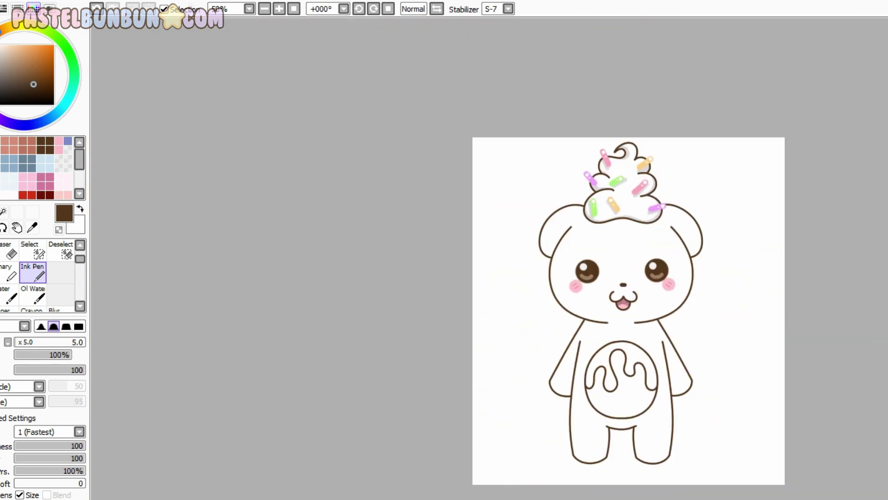
{"action": "scroll", "coordinate": [621, 380], "scroll_direction": "up", "scroll_amount": 4}
{"action": "key", "text": "ctrl+z"}
Step: Ink a four-drip icing line across the tummy oval at size 5, with one large drip and a narrow one at the end
{"action": "mouse_move", "coordinate": [418, 373]}
{"action": "left_mouse_down"}
{"action": "mouse_move", "coordinate": [607, 307]}
{"action": "mouse_move", "coordinate": [681, 430]}
{"action": "left_mouse_up"}
{"action": "scroll", "coordinate": [470, 383], "scroll_direction": "down", "scroll_amount": 2}
{"action": "key", "text": "e"}
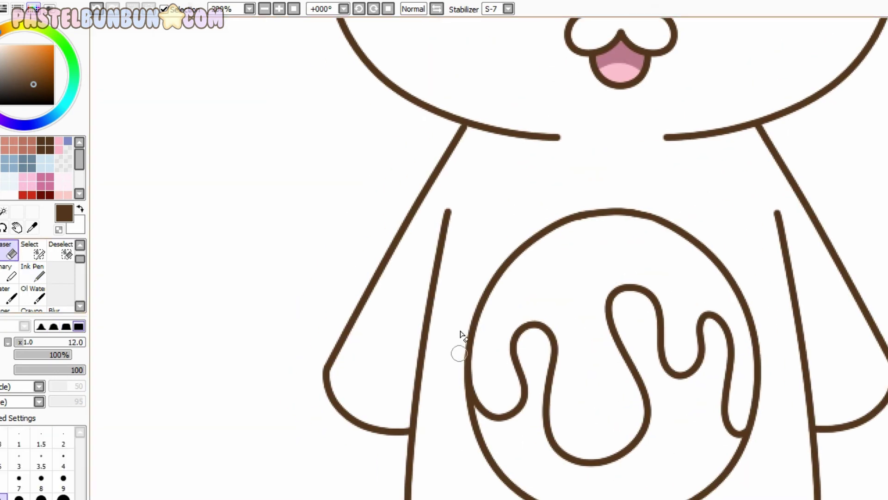
{"action": "scroll", "coordinate": [460, 352], "scroll_direction": "down", "scroll_amount": 2}
{"action": "scroll", "coordinate": [627, 294], "scroll_direction": "up", "scroll_amount": 3}
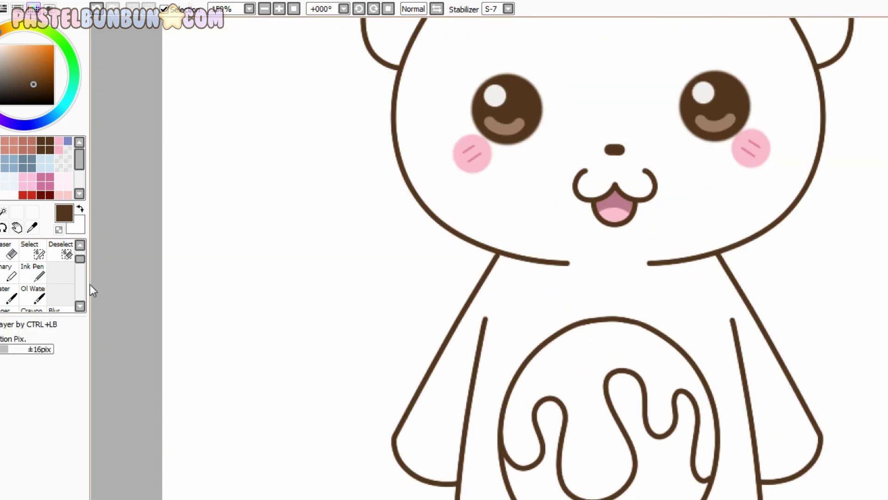
Step: Fill the bear's head, ears, arms and body with light blue and the tummy area below the icing with tan
{"action": "left_click", "coordinate": [497, 12]}
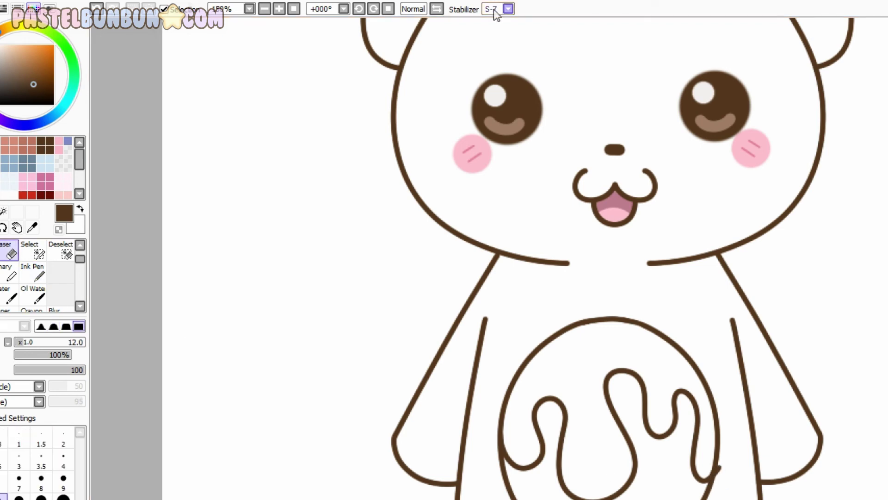
{"action": "scroll", "coordinate": [525, 258], "scroll_direction": "down", "scroll_amount": 2}
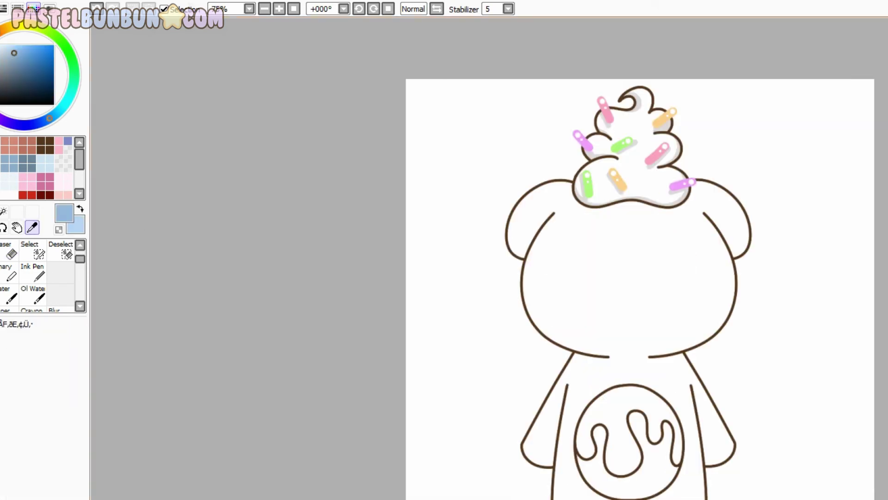
{"action": "left_click", "coordinate": [704, 323]}
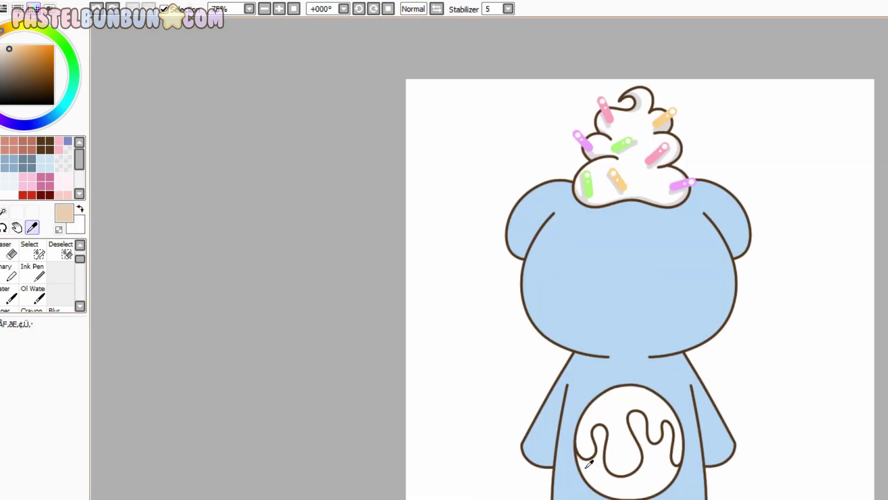
{"action": "left_click", "coordinate": [587, 465]}
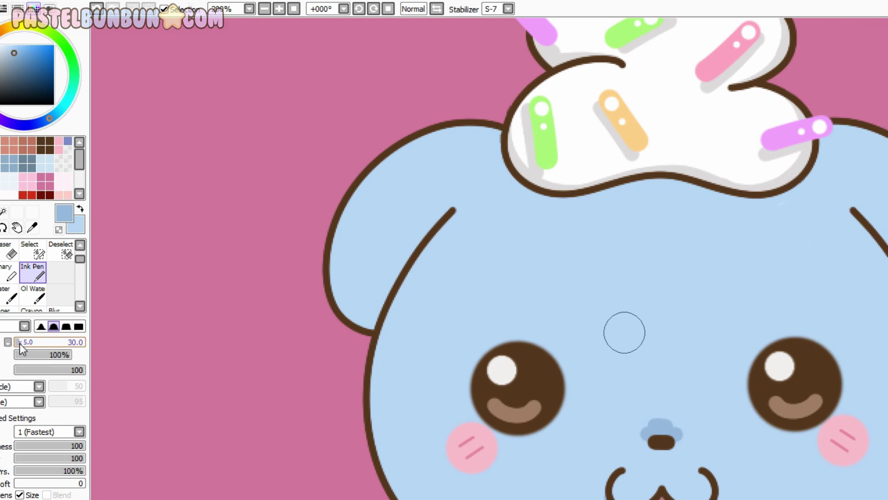
Step: Shade the head just below the whipped cream in darker blue at size 30, evening out the shadow's edge
{"action": "mouse_move", "coordinate": [491, 134]}
{"action": "left_mouse_down"}
{"action": "mouse_move", "coordinate": [601, 199]}
{"action": "mouse_move", "coordinate": [664, 146]}
{"action": "mouse_move", "coordinate": [819, 135]}
{"action": "mouse_move", "coordinate": [696, 153]}
{"action": "mouse_move", "coordinate": [745, 182]}
{"action": "left_mouse_up"}
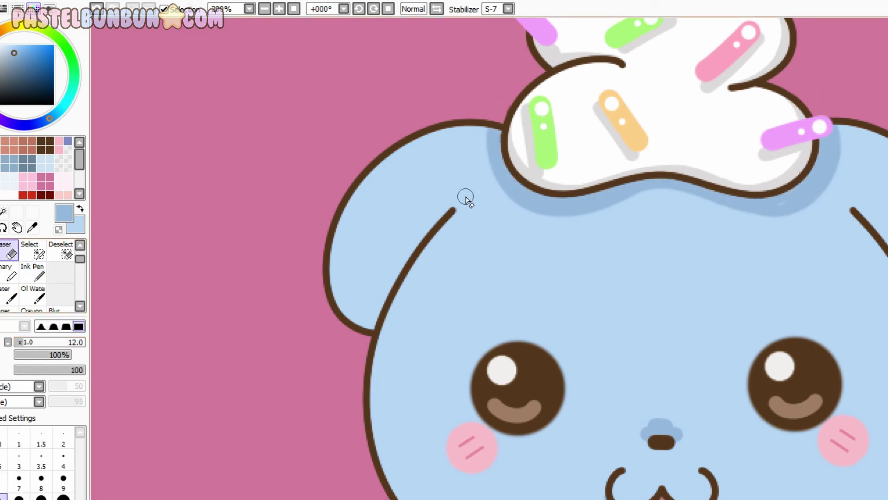
{"action": "key", "text": "x"}
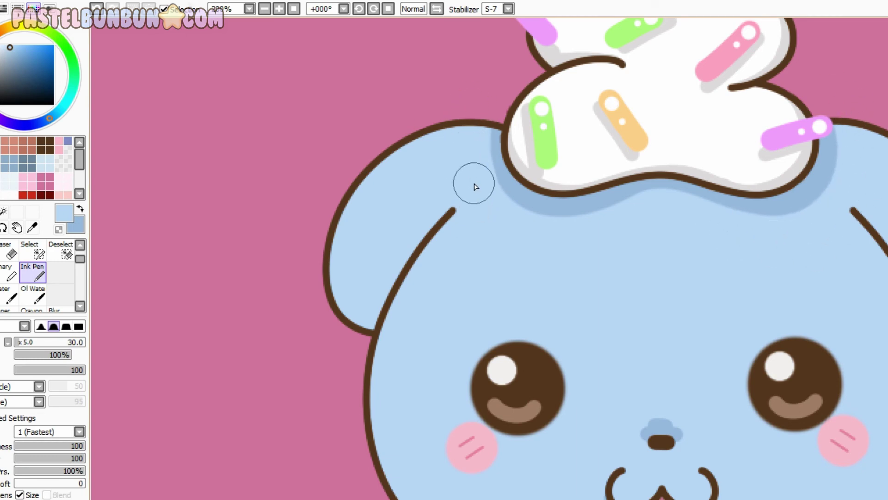
{"action": "left_click", "coordinate": [80, 209]}
Step: Shade both ears along their inner lines and lower tips in darker blue at size 15
{"action": "key", "text": "bracketleft"}
{"action": "key", "text": "bracketleft"}
{"action": "left_click_drag", "start_coordinate": [455, 198], "coordinate": [360, 324]}
{"action": "left_click_drag", "start_coordinate": [853, 198], "coordinate": [887, 240]}
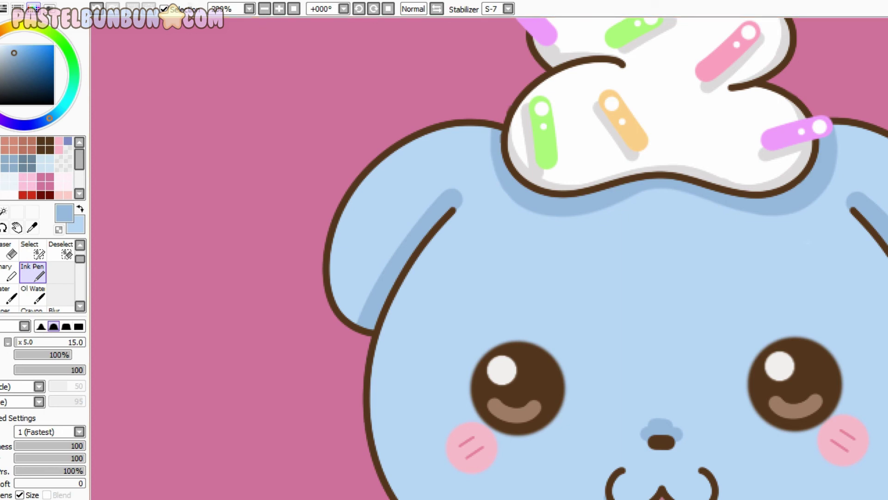
{"action": "left_click_drag", "start_coordinate": [333, 266], "coordinate": [343, 301]}
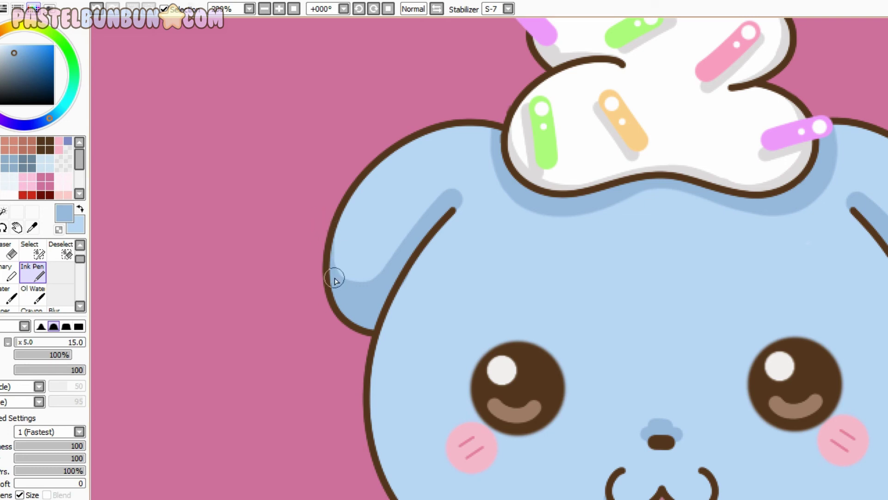
{"action": "key", "text": "x"}
{"action": "key", "text": "ctrl+z"}
{"action": "scroll", "coordinate": [455, 204], "scroll_direction": "down", "scroll_amount": 3}
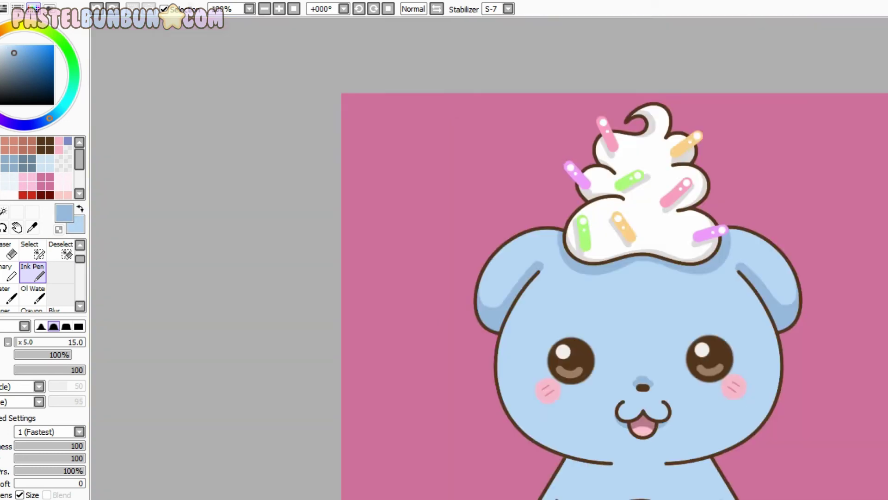
Step: Shade the neck beneath both chin lines in darker blue at size 15, cleaning up the spill with light blue
{"action": "scroll", "coordinate": [752, 115], "scroll_direction": "up", "scroll_amount": 5}
{"action": "key", "text": "x"}
{"action": "mouse_move", "coordinate": [740, 121]}
{"action": "left_mouse_down"}
{"action": "mouse_move", "coordinate": [766, 124]}
{"action": "mouse_move", "coordinate": [887, 114]}
{"action": "left_mouse_up"}
{"action": "key", "text": "ctrl+z"}
{"action": "left_click_drag", "start_coordinate": [576, 121], "coordinate": [435, 126]}
{"action": "key", "text": "x"}
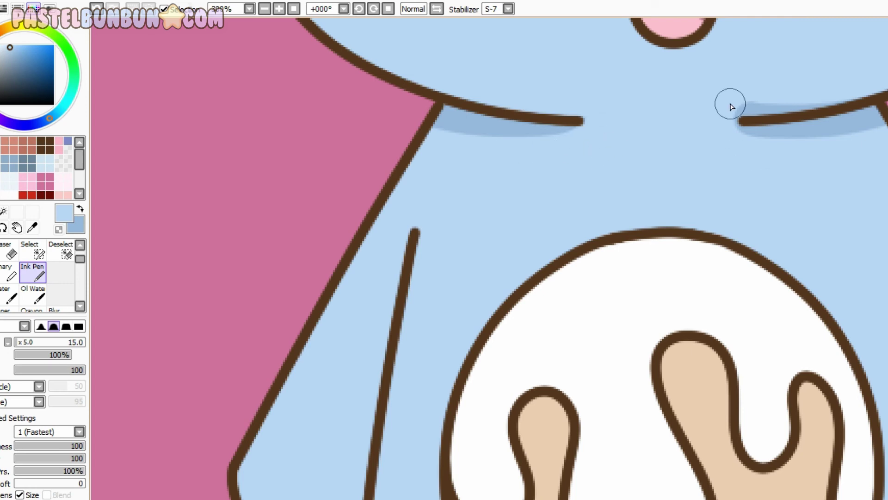
{"action": "mouse_move", "coordinate": [729, 103]}
{"action": "left_mouse_down"}
{"action": "mouse_move", "coordinate": [717, 135]}
{"action": "mouse_move", "coordinate": [884, 124]}
{"action": "left_mouse_up"}
{"action": "key", "text": "x"}
Step: Extend the neck shadows past the chin line ends at size 5 and add a short shadow dash between them at size 10
{"action": "left_click", "coordinate": [17, 345]}
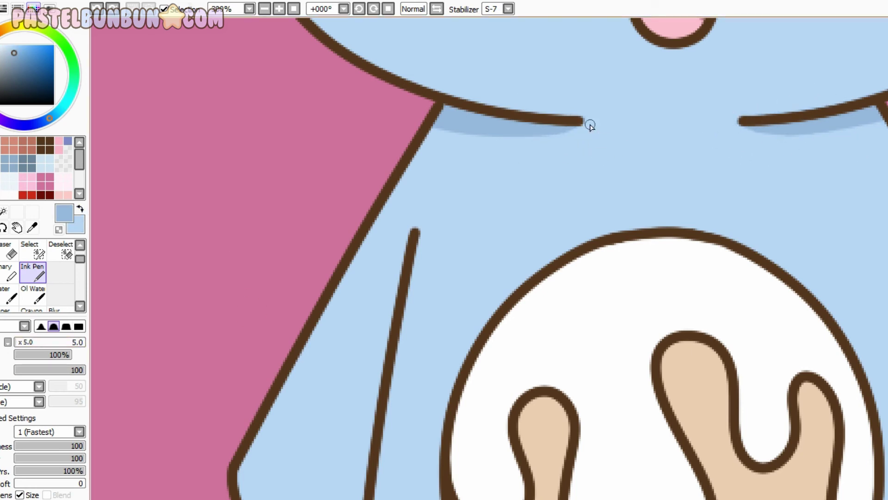
{"action": "left_click_drag", "start_coordinate": [589, 125], "coordinate": [428, 134]}
{"action": "left_click_drag", "start_coordinate": [736, 125], "coordinate": [882, 127]}
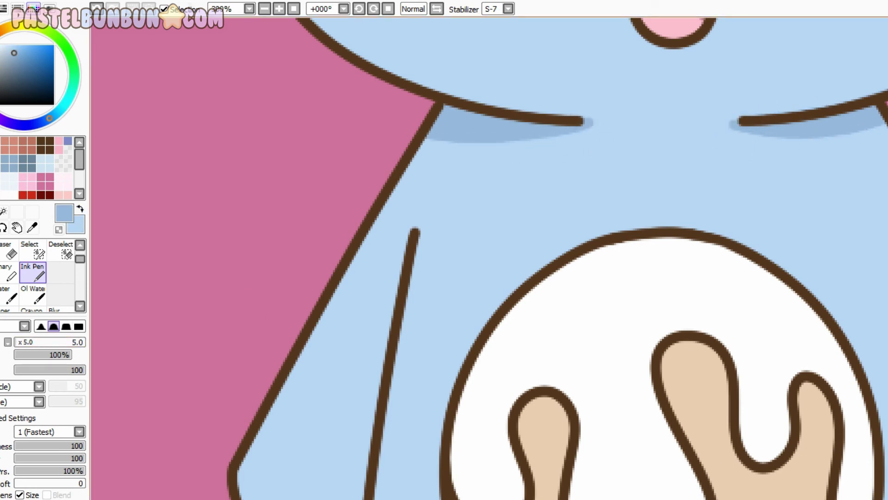
{"action": "key", "text": "bracketright"}
{"action": "key", "text": "bracketright"}
{"action": "key", "text": "bracketright"}
{"action": "key", "text": "bracketright"}
{"action": "key", "text": "bracketright"}
{"action": "scroll", "coordinate": [489, 258], "scroll_direction": "up", "scroll_amount": 2}
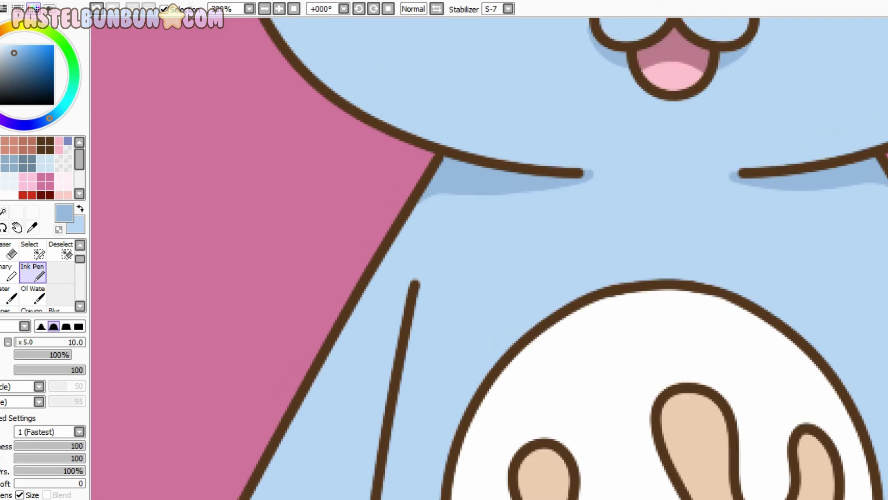
{"action": "scroll", "coordinate": [680, 373], "scroll_direction": "down", "scroll_amount": 5}
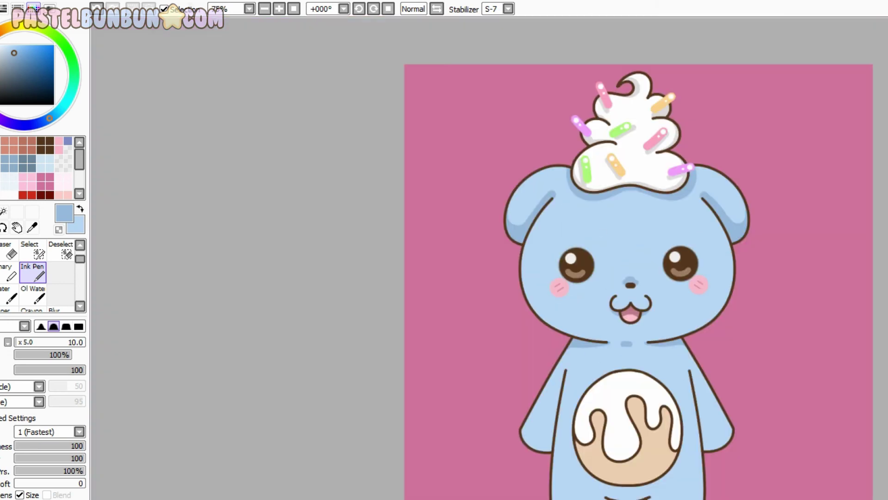
Step: Shade the inner sides and lower edges of both arms in darker blue at size 10
{"action": "scroll", "coordinate": [602, 278], "scroll_direction": "up", "scroll_amount": 4}
{"action": "mouse_move", "coordinate": [766, 124]}
{"action": "left_mouse_down"}
{"action": "mouse_move", "coordinate": [811, 338]}
{"action": "mouse_move", "coordinate": [859, 330]}
{"action": "left_mouse_up"}
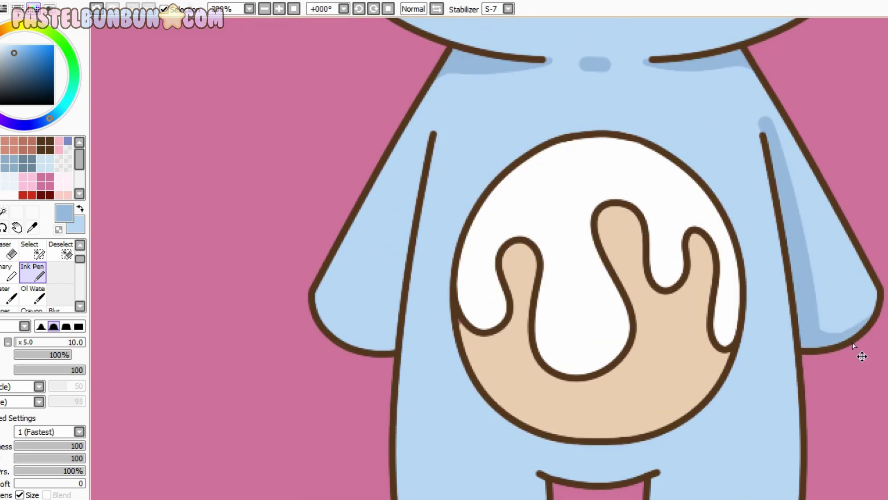
{"action": "left_click_drag", "start_coordinate": [429, 121], "coordinate": [387, 347]}
{"action": "mouse_move", "coordinate": [415, 158]}
{"action": "left_mouse_down"}
{"action": "mouse_move", "coordinate": [386, 334]}
{"action": "mouse_move", "coordinate": [341, 351]}
{"action": "left_mouse_up"}
Step: Shade along the inner edges of both legs and above the curved crotch line in darker blue at size 10
{"action": "scroll", "coordinate": [341, 351], "scroll_direction": "down", "scroll_amount": 3}
{"action": "left_click_drag", "start_coordinate": [541, 393], "coordinate": [559, 491]}
{"action": "mouse_move", "coordinate": [652, 392]}
{"action": "left_mouse_down"}
{"action": "mouse_move", "coordinate": [587, 417]}
{"action": "mouse_move", "coordinate": [539, 392]}
{"action": "left_mouse_up"}
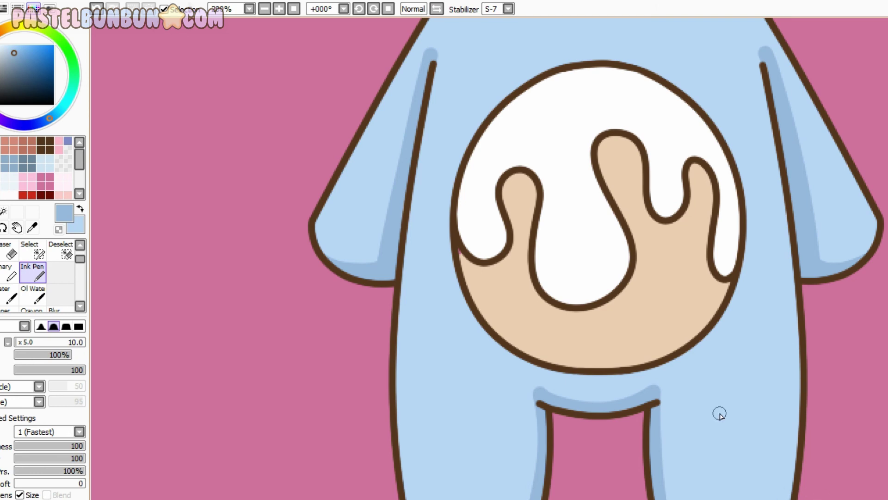
Step: Shade the lower edges of the face along both cheeks and the jaw in darker blue at size 10
{"action": "scroll", "coordinate": [720, 413], "scroll_direction": "up", "scroll_amount": 10}
{"action": "left_click_drag", "start_coordinate": [667, 479], "coordinate": [848, 413]}
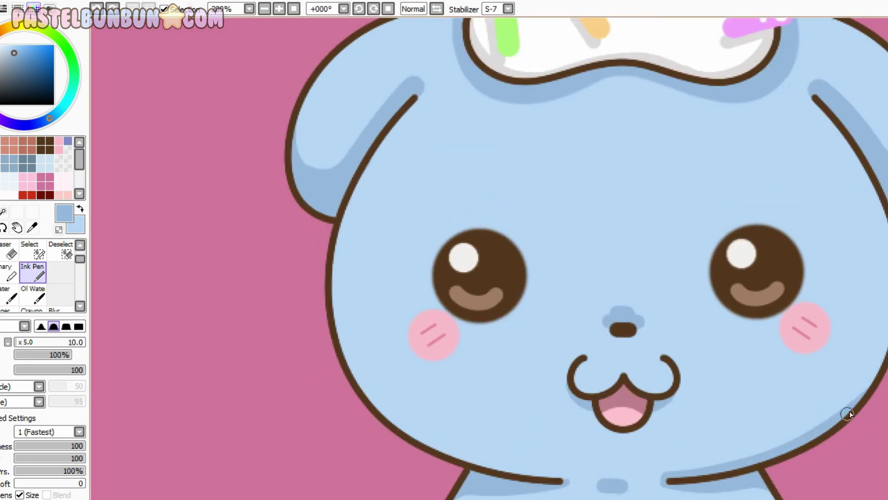
{"action": "left_click_drag", "start_coordinate": [562, 480], "coordinate": [437, 454]}
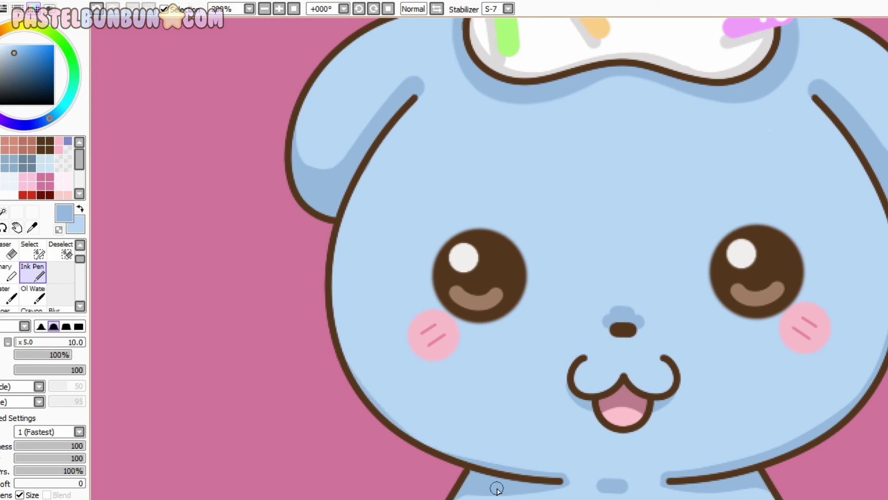
{"action": "left_click_drag", "start_coordinate": [496, 488], "coordinate": [407, 422]}
{"action": "key", "text": "x"}
{"action": "key", "text": "x"}
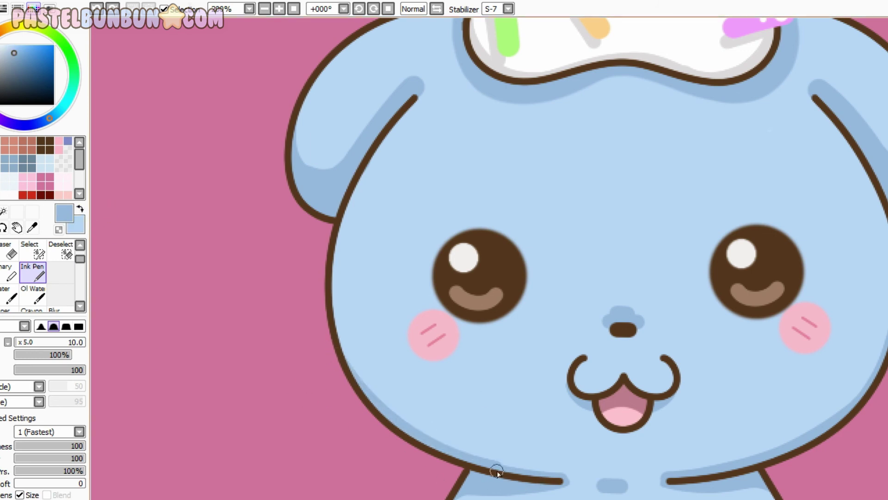
{"action": "key", "text": "x"}
{"action": "key", "text": "x"}
{"action": "key", "text": "ctrl+minus"}
{"action": "scroll", "coordinate": [466, 360], "scroll_direction": "down", "scroll_amount": 1}
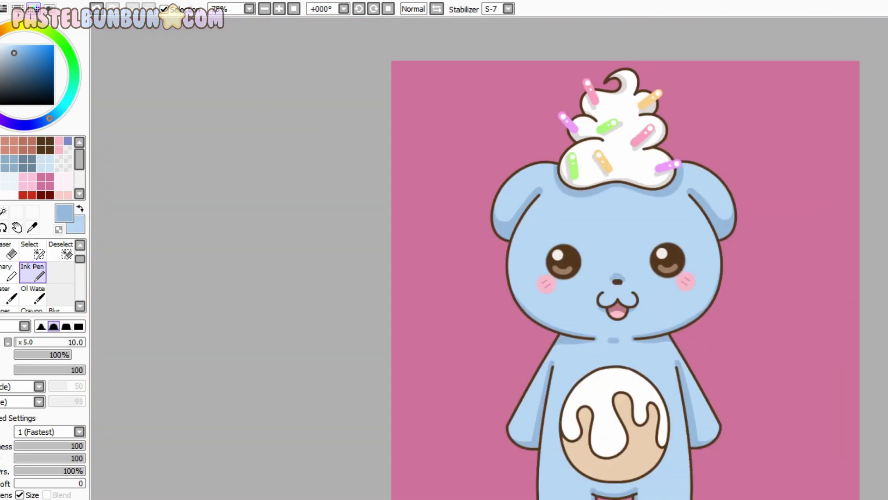
Step: Shade the lower and inner edges of the white icing drips on the tummy in light grey at size 10
{"action": "scroll", "coordinate": [466, 360], "scroll_direction": "up", "scroll_amount": 1}
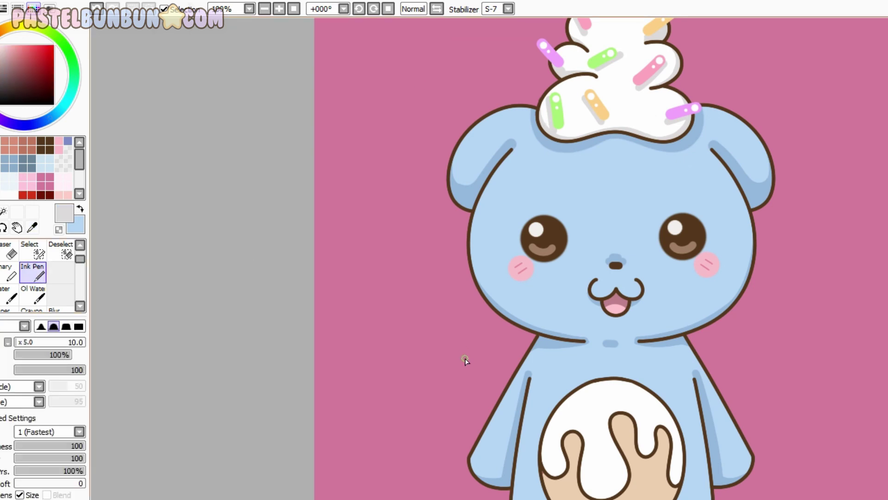
{"action": "key", "text": "ctrl+plus"}
{"action": "scroll", "coordinate": [467, 336], "scroll_direction": "up", "scroll_amount": 5}
{"action": "scroll", "coordinate": [468, 336], "scroll_direction": "down", "scroll_amount": 5}
{"action": "mouse_move", "coordinate": [463, 211]}
{"action": "left_mouse_down"}
{"action": "mouse_move", "coordinate": [466, 283]}
{"action": "mouse_move", "coordinate": [452, 326]}
{"action": "left_mouse_up"}
{"action": "key", "text": "ctrl+z"}
{"action": "mouse_move", "coordinate": [622, 151]}
{"action": "left_mouse_down"}
{"action": "mouse_move", "coordinate": [528, 373]}
{"action": "mouse_move", "coordinate": [512, 351]}
{"action": "left_mouse_up"}
{"action": "mouse_move", "coordinate": [746, 183]}
{"action": "left_mouse_down"}
{"action": "mouse_move", "coordinate": [748, 228]}
{"action": "mouse_move", "coordinate": [713, 262]}
{"action": "left_mouse_up"}
{"action": "mouse_move", "coordinate": [813, 208]}
{"action": "left_mouse_down"}
{"action": "mouse_move", "coordinate": [834, 340]}
{"action": "mouse_move", "coordinate": [798, 354]}
{"action": "left_mouse_up"}
{"action": "scroll", "coordinate": [470, 257], "scroll_direction": "down", "scroll_amount": 3}
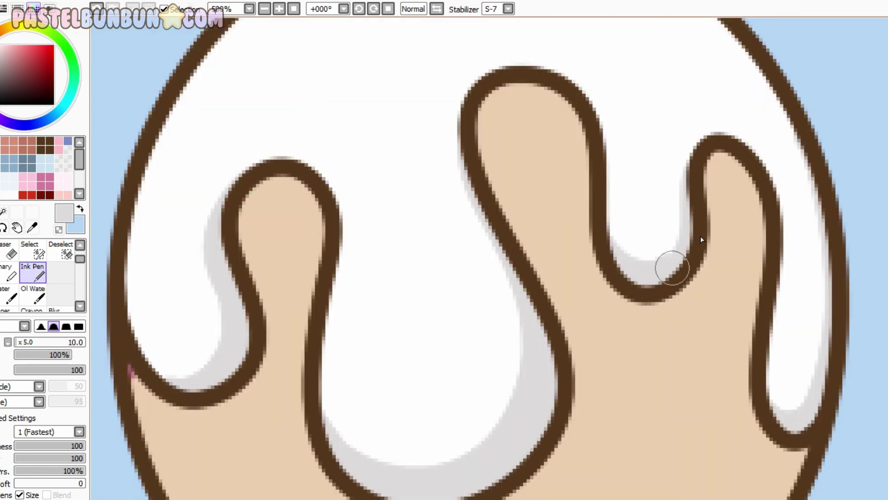
{"action": "scroll", "coordinate": [671, 258], "scroll_direction": "up", "scroll_amount": 4}
{"action": "scroll", "coordinate": [701, 171], "scroll_direction": "down", "scroll_amount": 5}
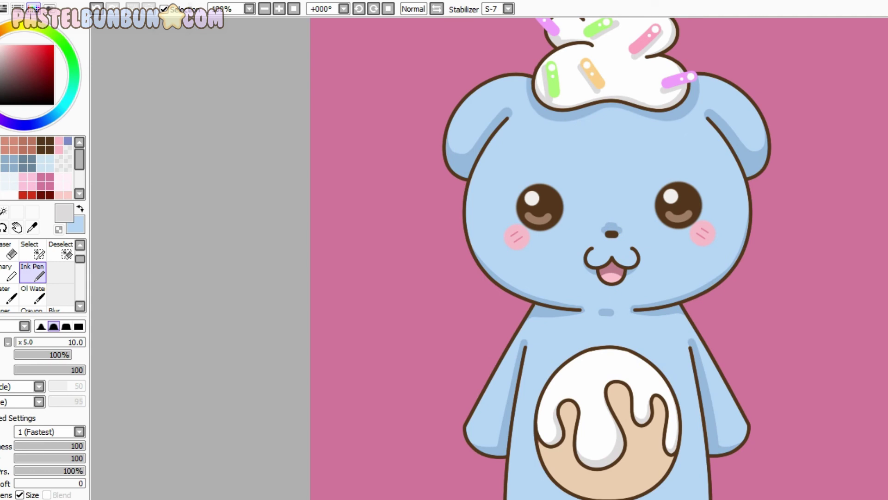
Step: Draw short black sprinkles scattered over the tummy icing at size 15
{"action": "left_click_drag", "start_coordinate": [618, 211], "coordinate": [639, 290]}
{"action": "key", "text": "bracketright"}
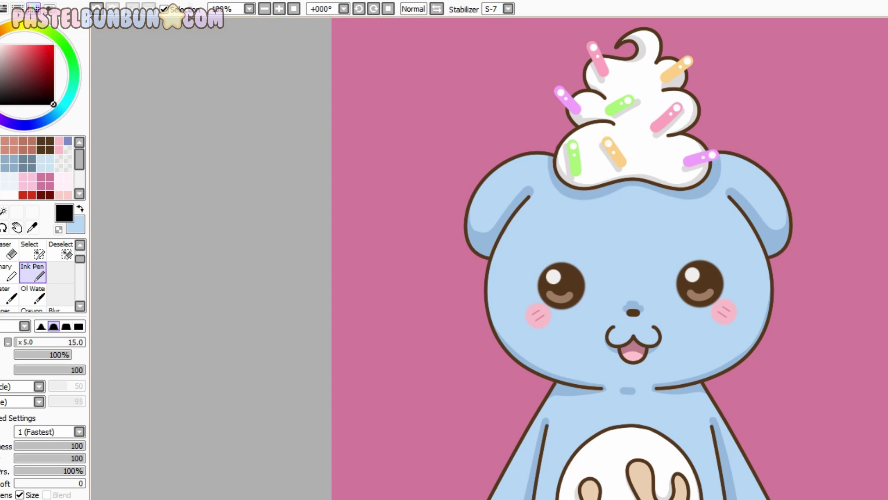
{"action": "left_click_drag", "start_coordinate": [604, 460], "coordinate": [621, 481]}
{"action": "left_click_drag", "start_coordinate": [651, 444], "coordinate": [669, 464]}
{"action": "left_click_drag", "start_coordinate": [574, 481], "coordinate": [566, 499]}
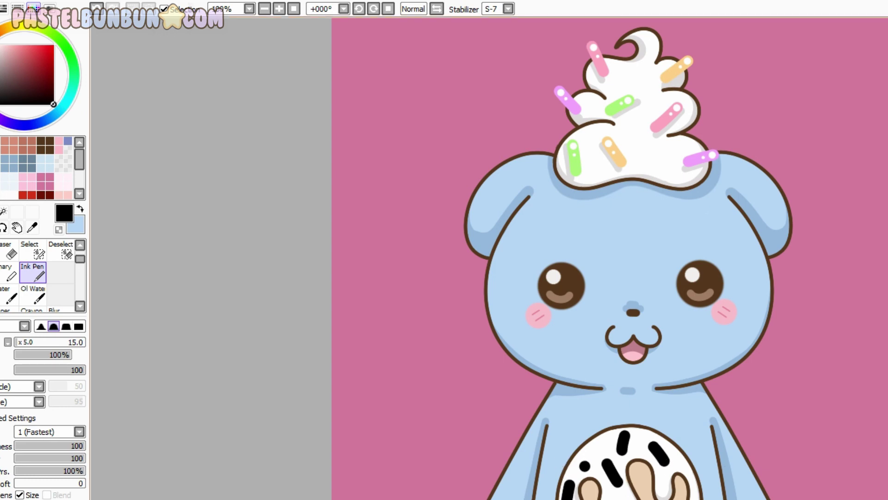
Step: Recolour the tummy sprinkles pink, purple, orange and green using colours sampled from the sprinkles on the head
{"action": "left_click", "coordinate": [666, 118], "text": "alt"}
{"action": "left_click_drag", "start_coordinate": [651, 444], "coordinate": [669, 463]}
{"action": "left_click_drag", "start_coordinate": [574, 481], "coordinate": [566, 499]}
{"action": "left_click", "coordinate": [701, 158], "text": "alt"}
{"action": "left_click_drag", "start_coordinate": [625, 431], "coordinate": [620, 484]}
{"action": "left_click", "coordinate": [588, 488], "text": "alt"}
{"action": "left_click", "coordinate": [574, 160], "text": "alt"}
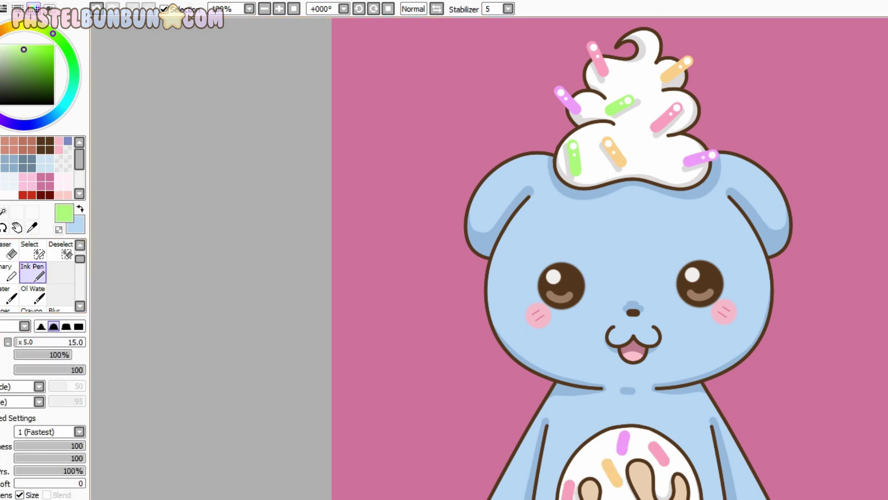
Step: Paint light grey shadows beside the tummy sprinkles at size 10
{"action": "key", "text": "ctrl+plus"}
{"action": "left_click", "coordinate": [56, 342]}
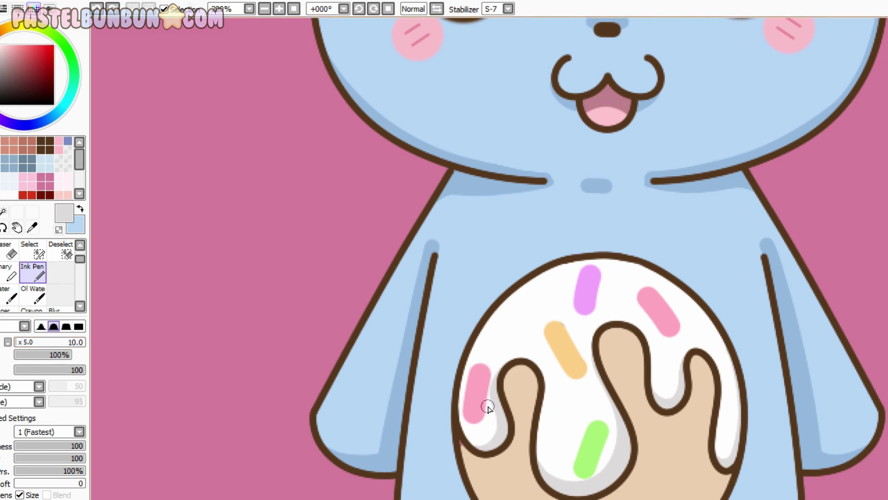
{"action": "scroll", "coordinate": [488, 407], "scroll_direction": "up", "scroll_amount": 4}
{"action": "scroll", "coordinate": [488, 407], "scroll_direction": "down", "scroll_amount": 3}
{"action": "mouse_move", "coordinate": [502, 376]}
{"action": "left_mouse_down"}
{"action": "mouse_move", "coordinate": [535, 435]}
{"action": "mouse_move", "coordinate": [547, 490]}
{"action": "left_mouse_up"}
{"action": "mouse_move", "coordinate": [569, 316]}
{"action": "left_mouse_down"}
{"action": "mouse_move", "coordinate": [561, 360]}
{"action": "mouse_move", "coordinate": [625, 389]}
{"action": "left_mouse_up"}
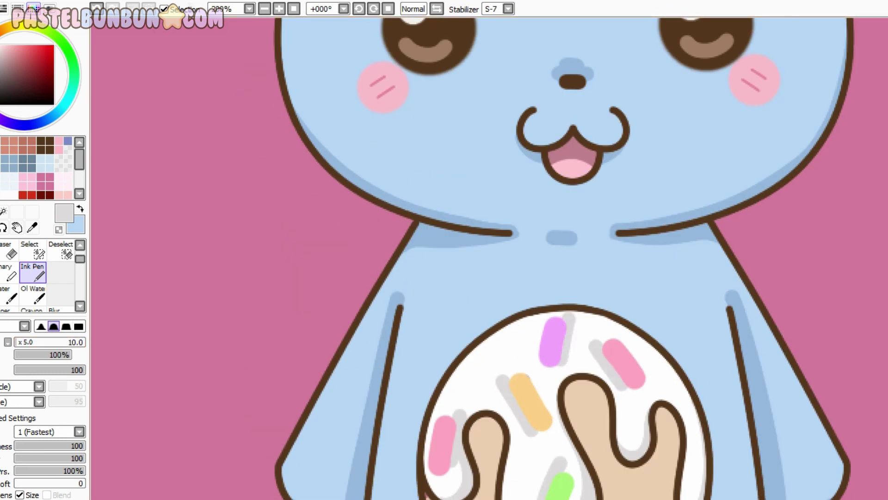
Step: Shade the tan tummy area around the icing in darker tan and dot white highlights on the sprinkles at size 5
{"action": "key", "text": "ctrl+minus"}
{"action": "left_click", "coordinate": [670, 456], "text": "alt"}
{"action": "key", "text": "ctrl+plus"}
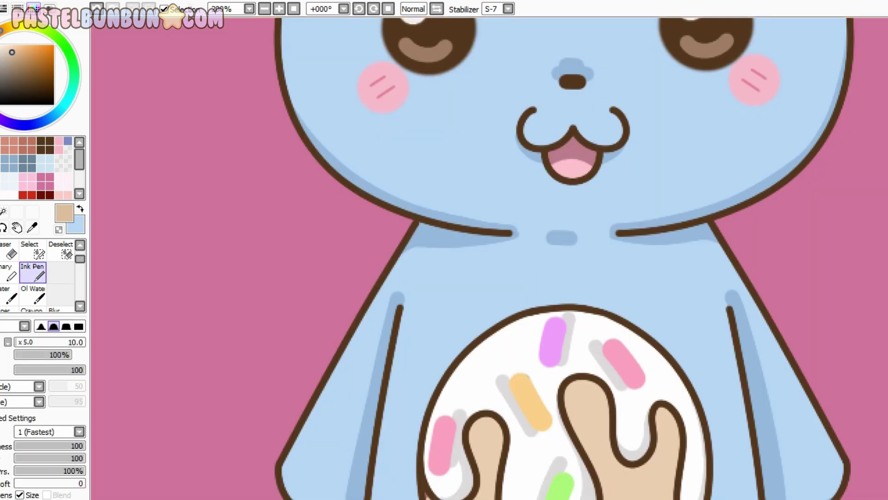
{"action": "key", "text": "ctrl+plus"}
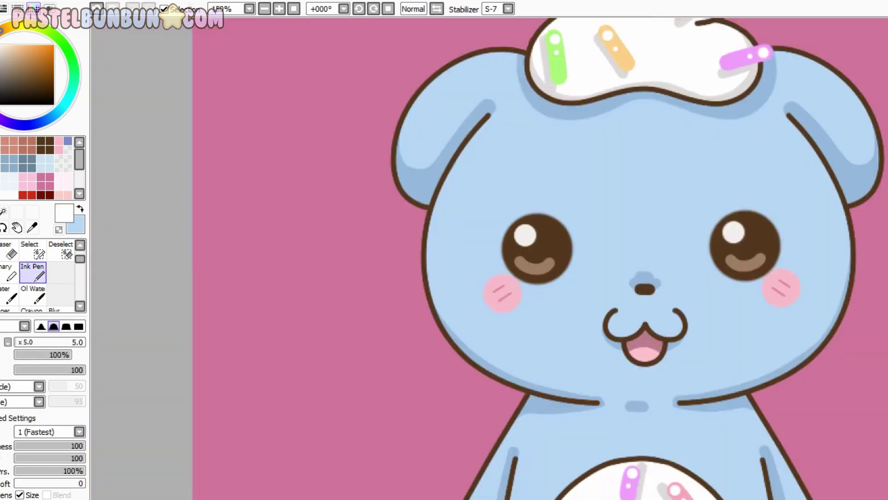
Step: Place one large white highlight dot at size 30 on the upper side of the bear's forehead
{"action": "key", "text": "ctrl+minus"}
{"action": "left_click_drag", "start_coordinate": [575, 254], "coordinate": [654, 357]}
{"action": "key", "text": "ctrl+plus"}
{"action": "key", "text": "ctrl+t"}
{"action": "left_click", "coordinate": [33, 273]}
{"action": "scroll", "coordinate": [756, 224], "scroll_direction": "up", "scroll_amount": 3}
{"action": "left_click", "coordinate": [761, 233]}
{"action": "key", "text": "ctrl+minus"}
{"action": "key", "text": "ctrl+minus"}
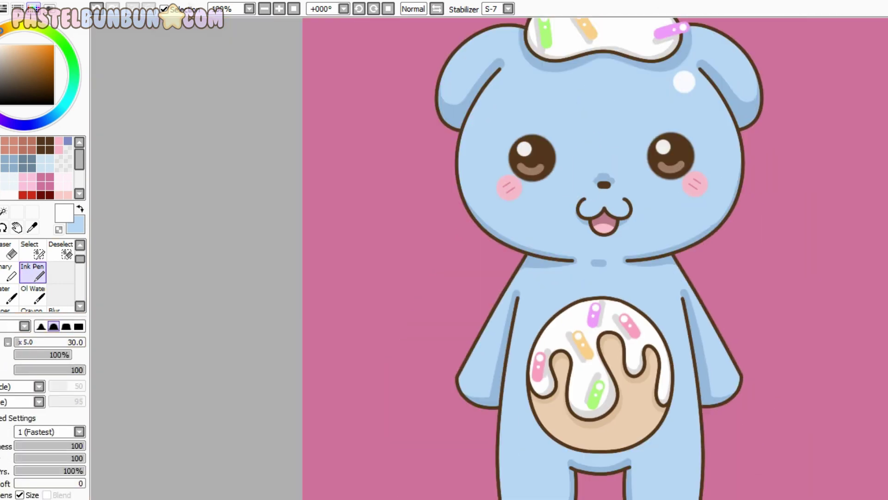
Step: Add medium and small white dots at sizes 20 and 10 on the head, ear, arms, tummy and legs
{"action": "key", "text": "bracketleft"}
{"action": "key", "text": "bracketleft"}
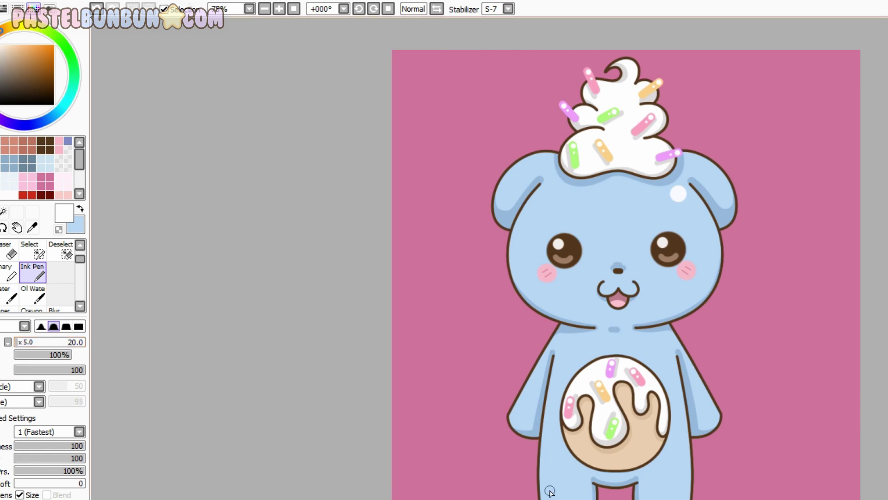
{"action": "key", "text": "ctrl+z"}
{"action": "left_click", "coordinate": [696, 213]}
{"action": "key", "text": "bracketright"}
{"action": "key", "text": "bracketright"}
{"action": "key", "text": "bracketright"}
{"action": "key", "text": "bracketright"}
{"action": "key", "text": "bracketright"}
{"action": "left_click", "coordinate": [527, 399]}
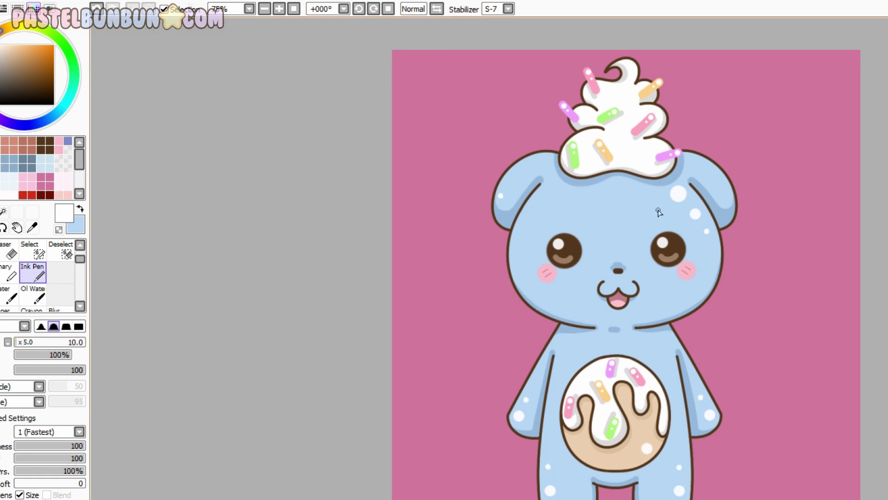
Step: Add tiny white dots with a smaller brush beside the highlights on the ears, face, arms and tummy
{"action": "key", "text": "bracketleft"}
{"action": "key", "text": "bracketleft"}
{"action": "key", "text": "bracketleft"}
{"action": "key", "text": "bracketleft"}
{"action": "key", "text": "bracketleft"}
Step: Move and rotate the copyright signature so it runs along the outer edge of the bear's right arm
{"action": "key", "text": "ctrl+t"}
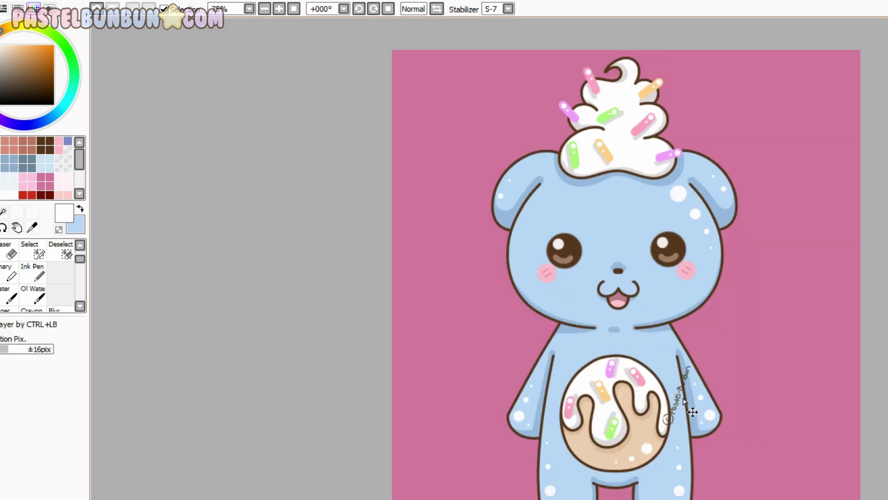
{"action": "left_click_drag", "start_coordinate": [676, 376], "coordinate": [533, 351]}
{"action": "key", "text": "Return"}
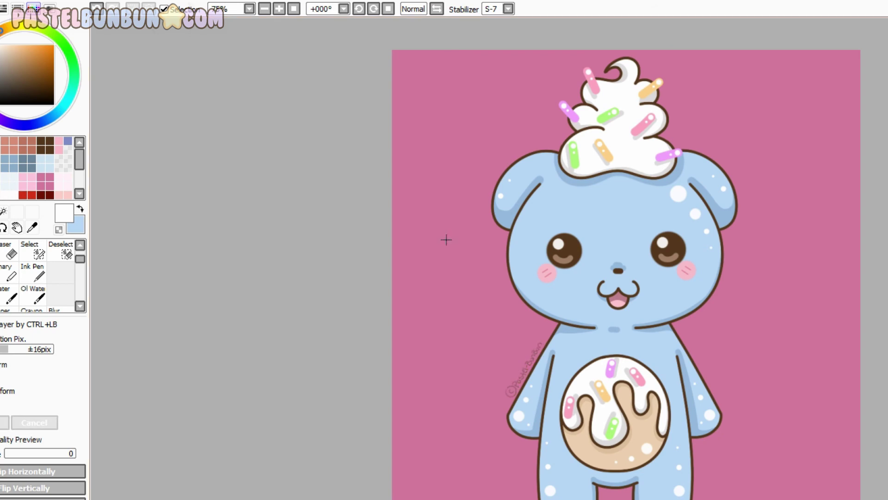